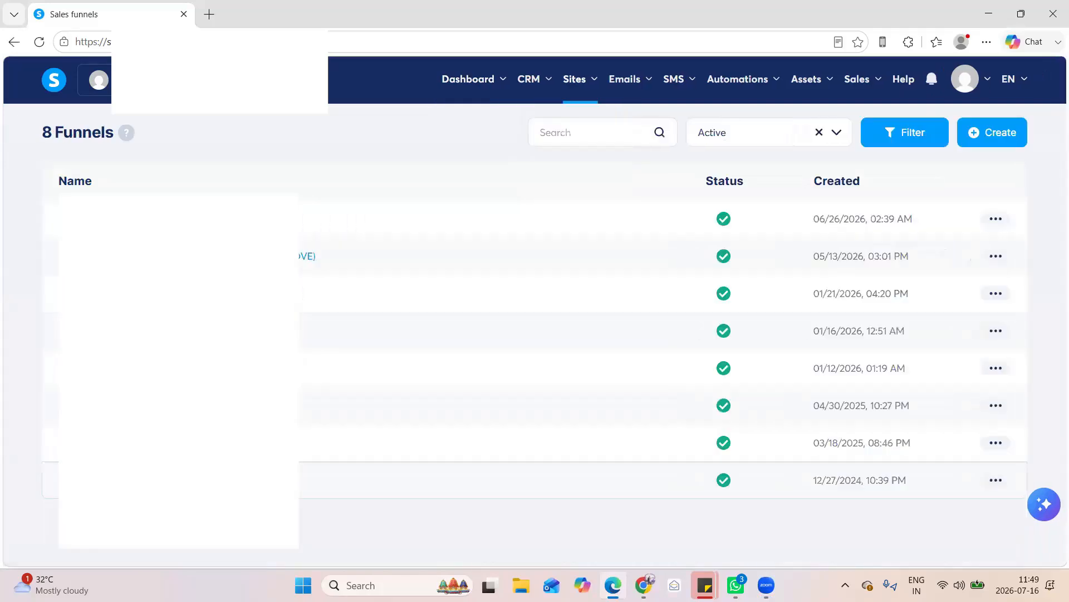
# Preview the OTO Offer thank you page of the Systeme support affiliate program funnel
pyautogui.click(833, 281)
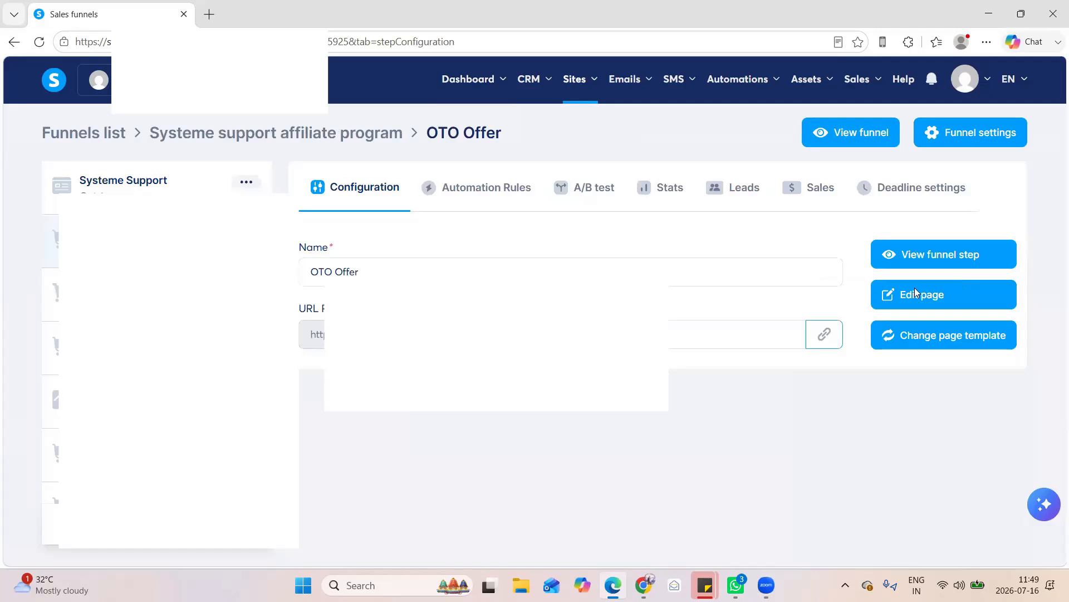
pyautogui.click(966, 254)
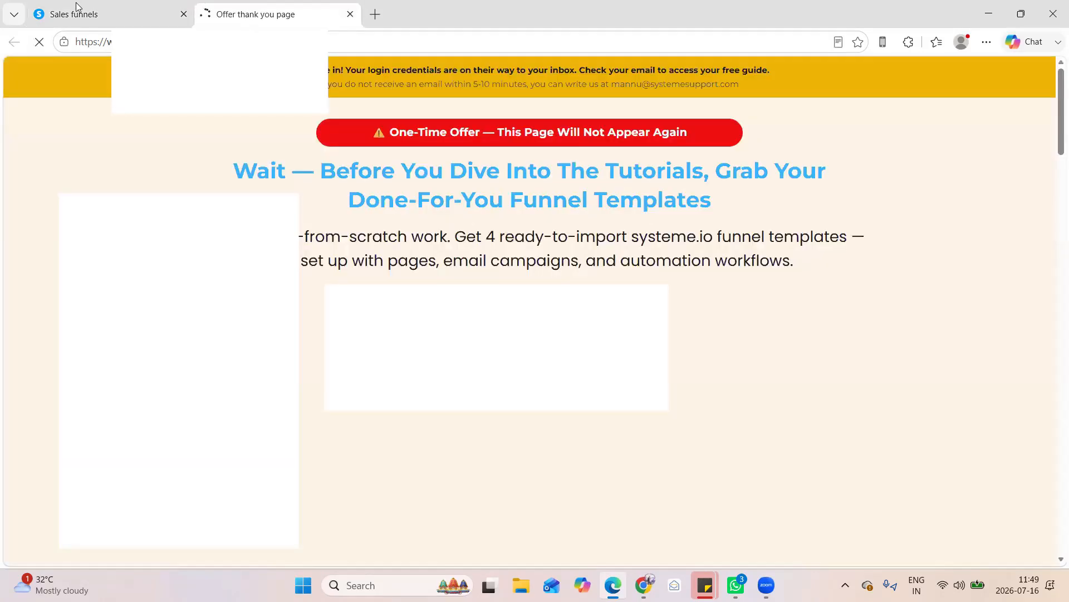
pyautogui.hotkey('ctrl', 'shift', 'Tab')
# Preview the funnel's Systeme Support opt-in page and examine its sign-up form, then return to the funnel configuration
pyautogui.click(130, 186)
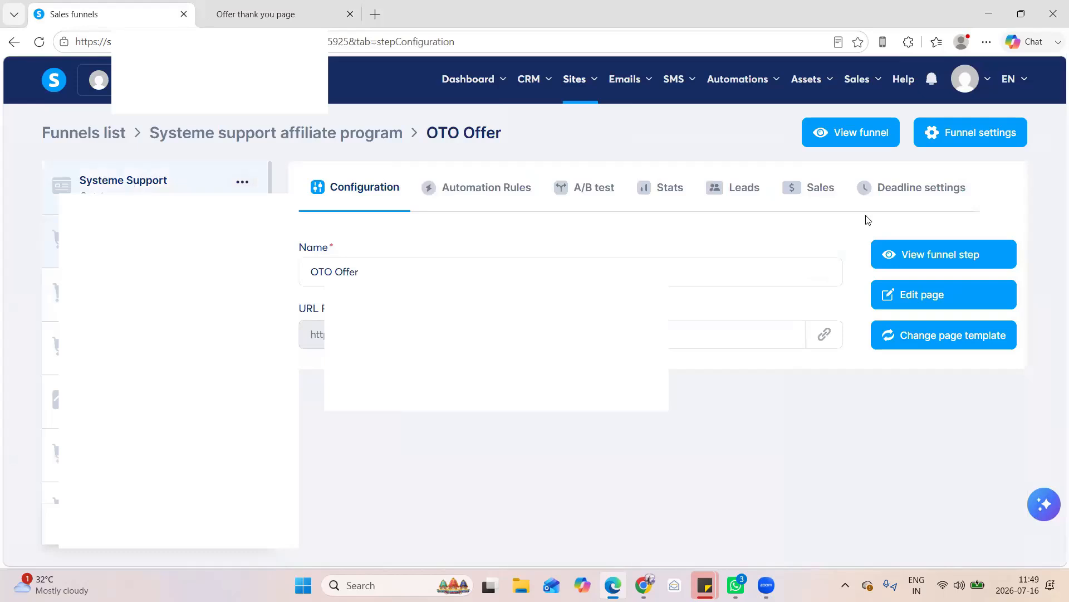
pyautogui.click(962, 252)
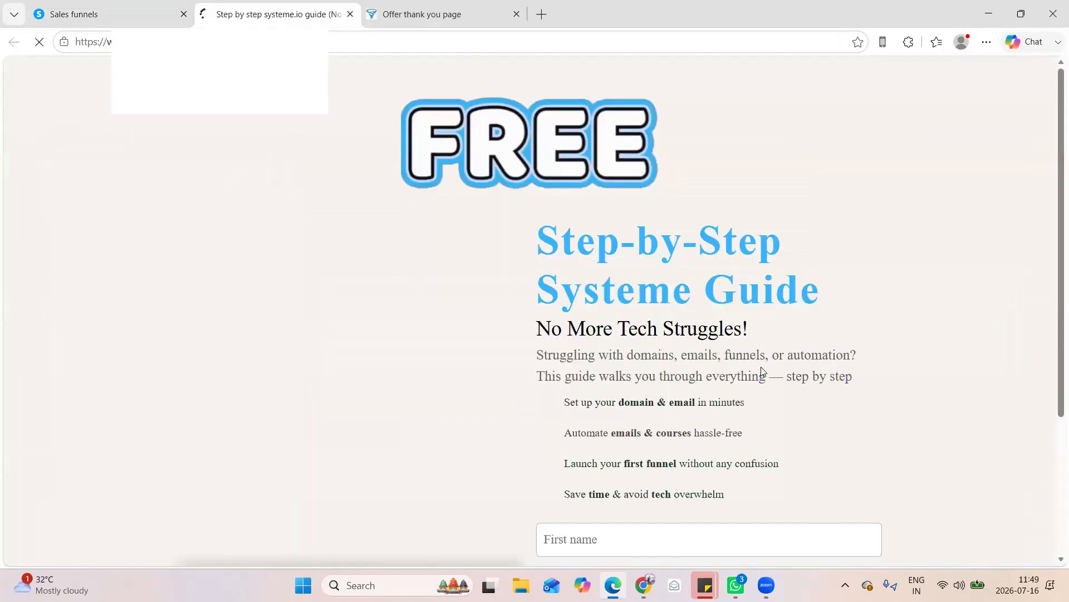
pyautogui.scroll(-4, 761, 367)
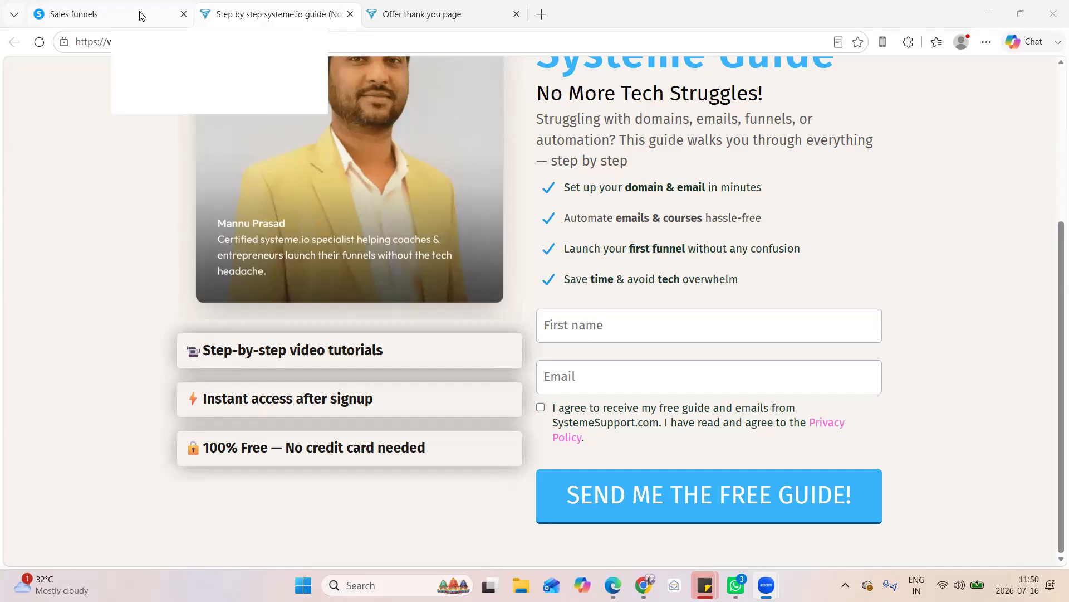
pyautogui.moveTo(141, 16)
pyautogui.click(107, 8)
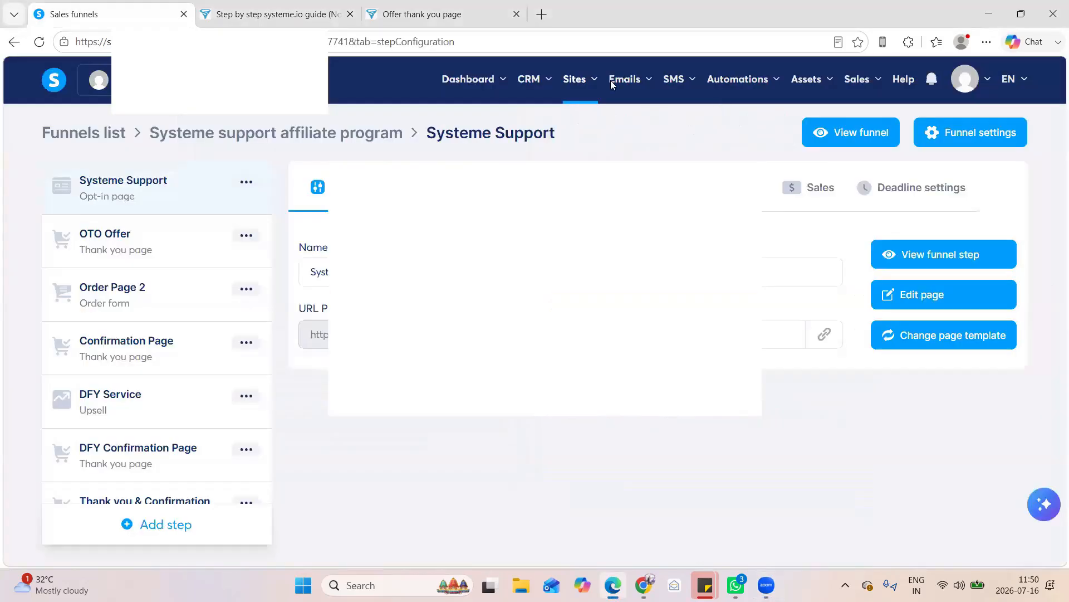
# Create a new automation workflow named "Systeme support lead magnet notification"
pyautogui.click(639, 84)
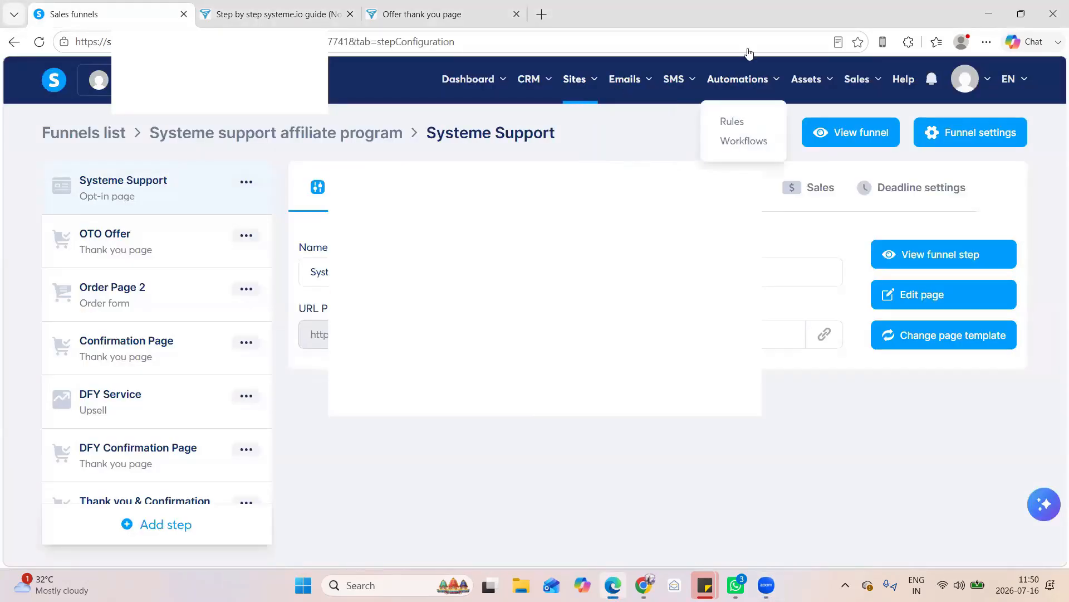
pyautogui.click(753, 143)
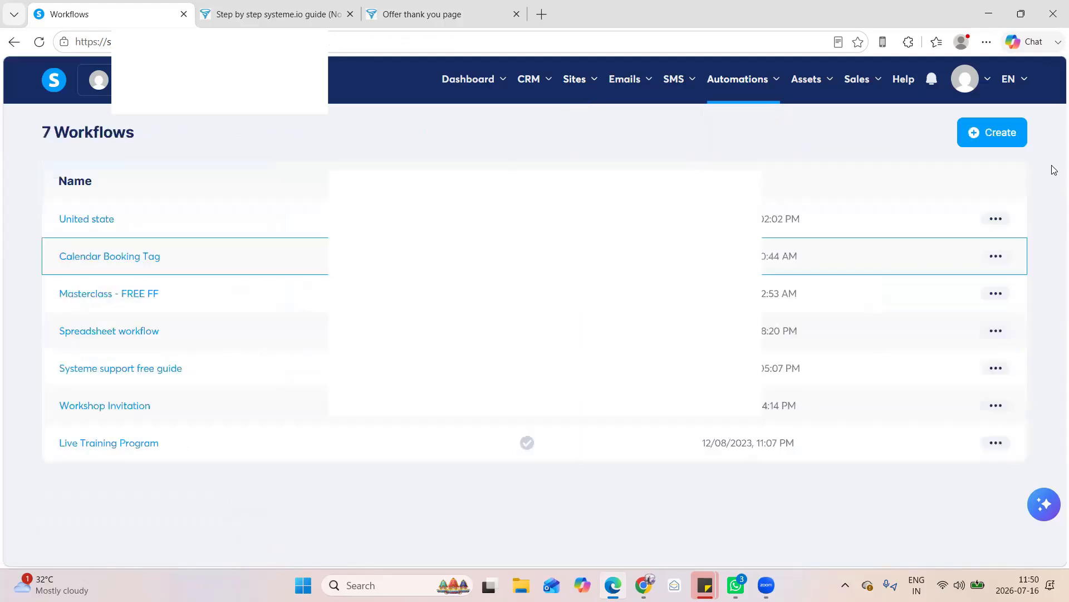
pyautogui.click(989, 133)
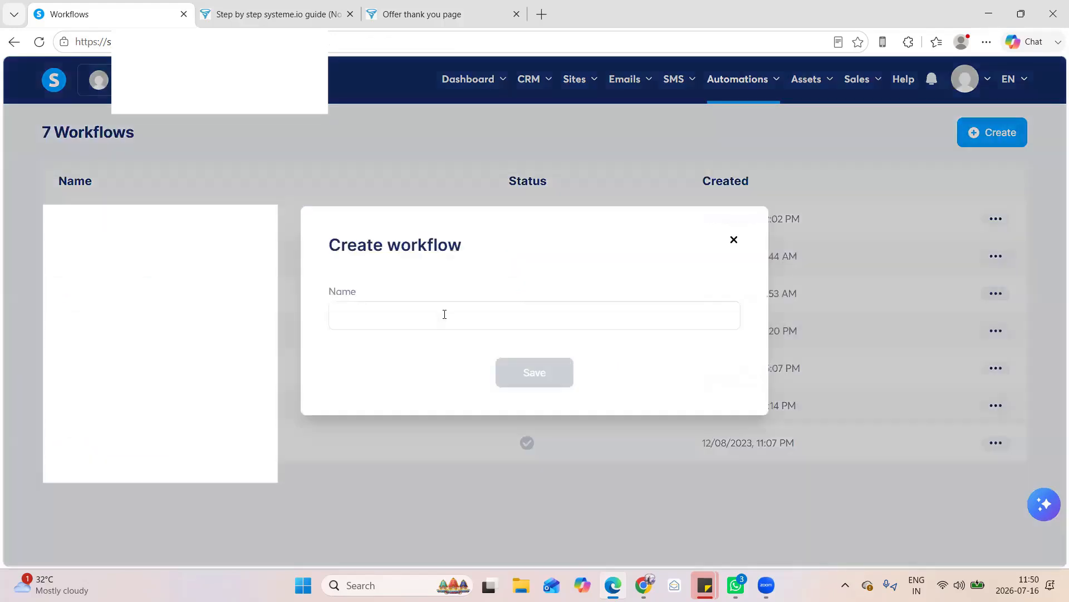
pyautogui.click(445, 315)
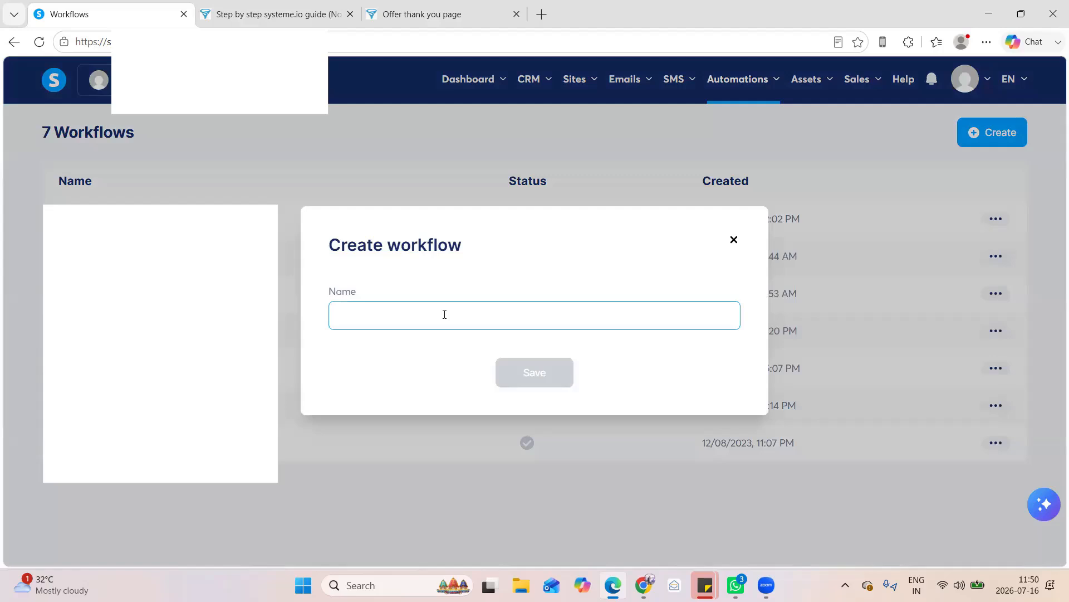
pyautogui.write('L')
pyautogui.press('BackSpace')
pyautogui.write('Sy')
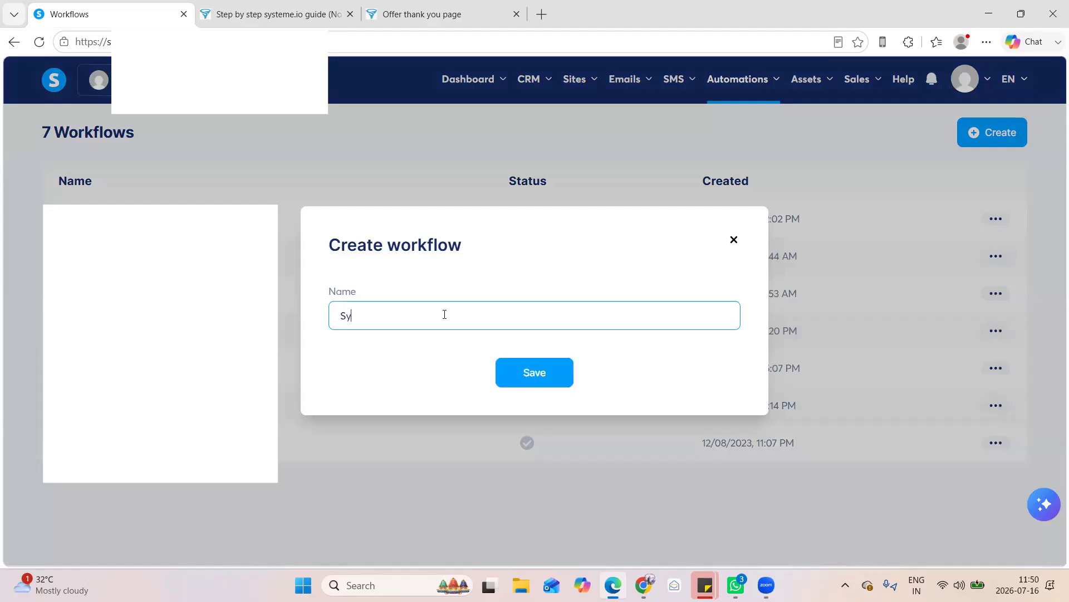
pyautogui.write('steme support')
pyautogui.write('Lead')
pyautogui.press('BackSpace')
pyautogui.press('BackSpace')
pyautogui.press('BackSpace')
pyautogui.press('BackSpace')
pyautogui.write('lead magnet notification')
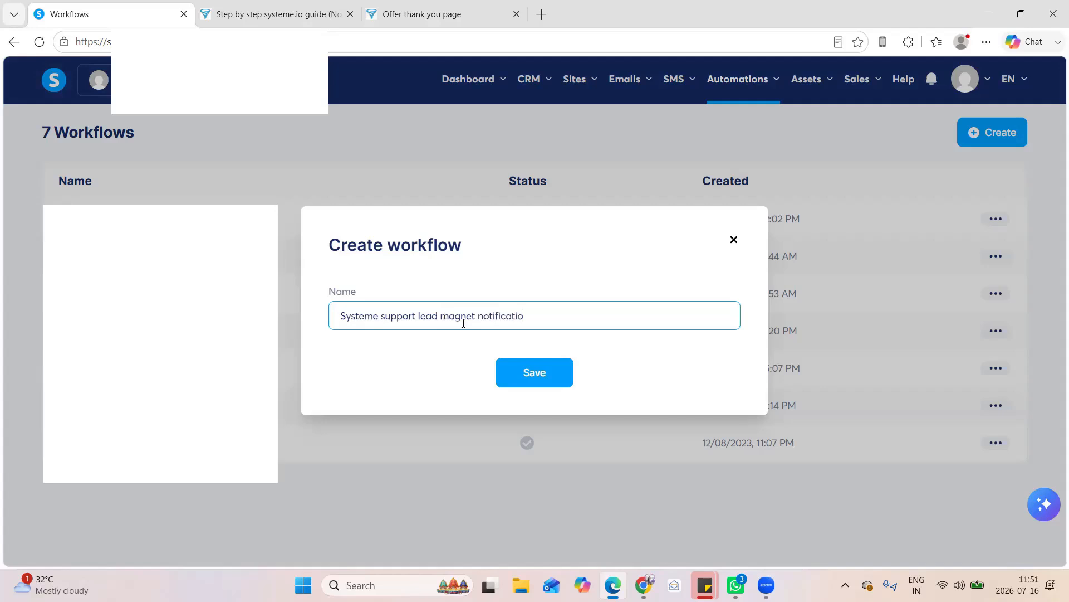
pyautogui.click(528, 383)
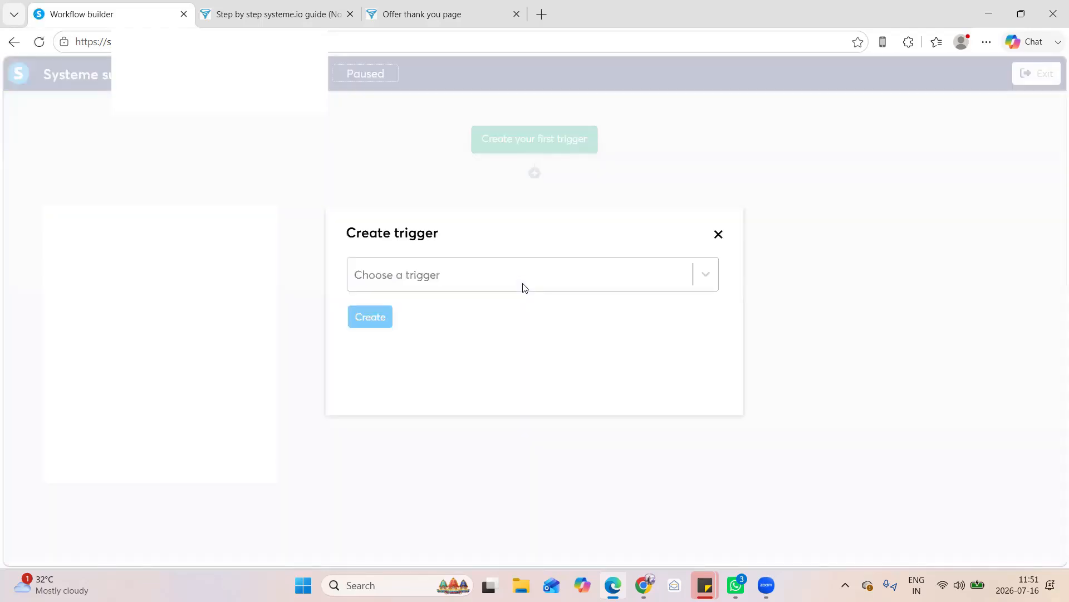
# Start the workflow's first trigger and set its type to Funnel form subscribed
pyautogui.click(524, 285)
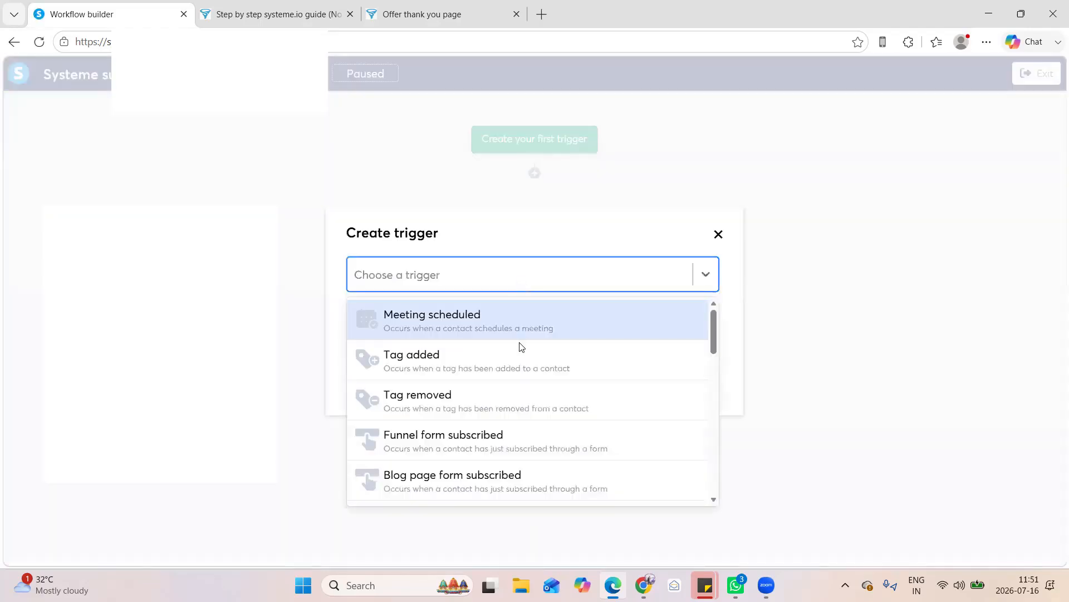
pyautogui.scroll(-1, 519, 361)
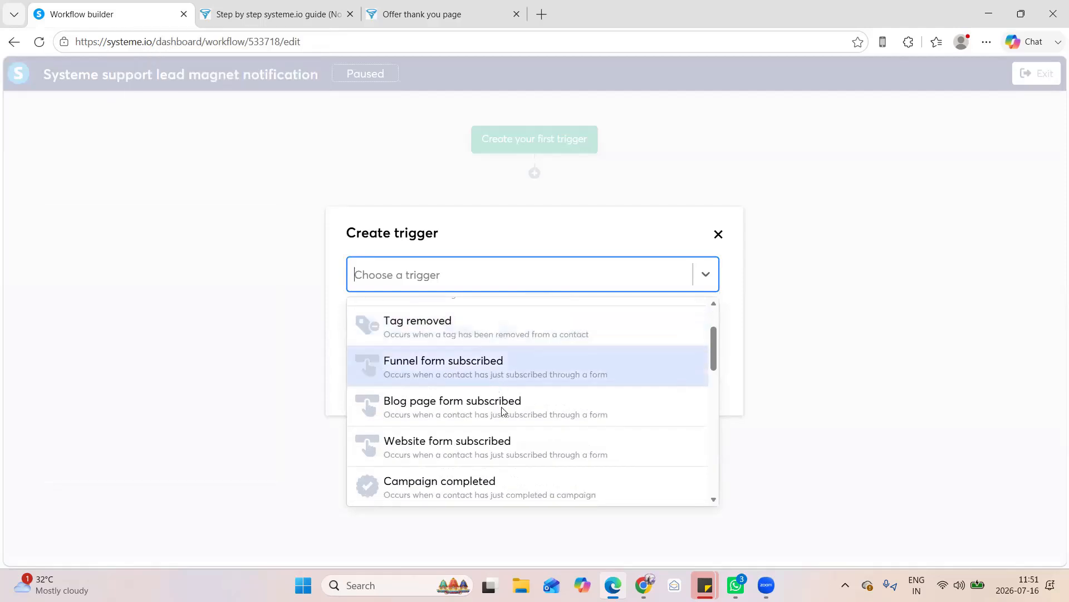
pyautogui.scroll(-3, 503, 412)
pyautogui.scroll(-4, 503, 415)
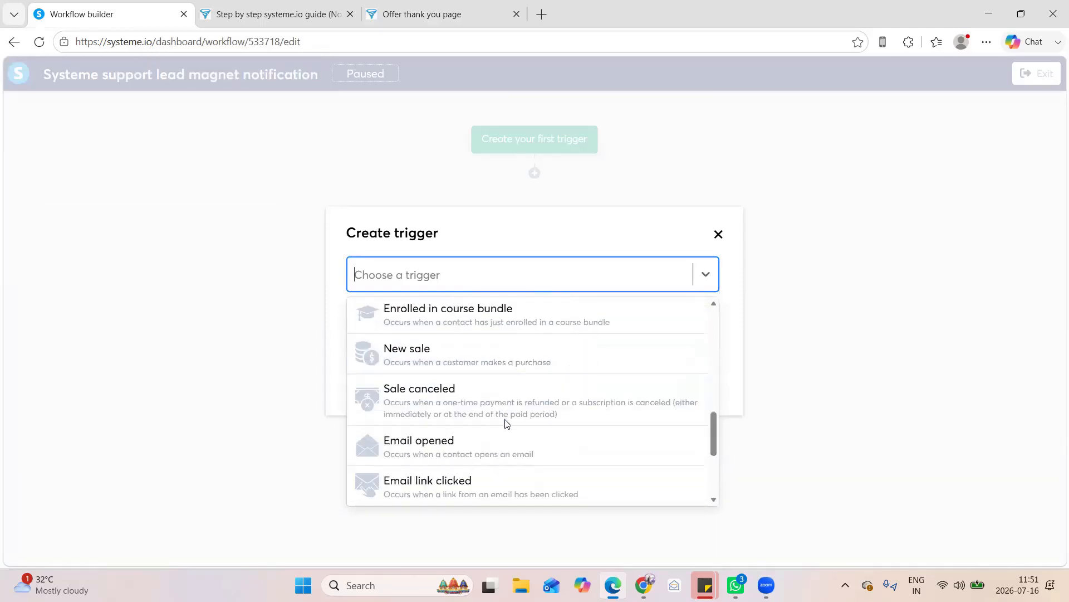
pyautogui.scroll(-3, 506, 474)
pyautogui.scroll(2, 506, 468)
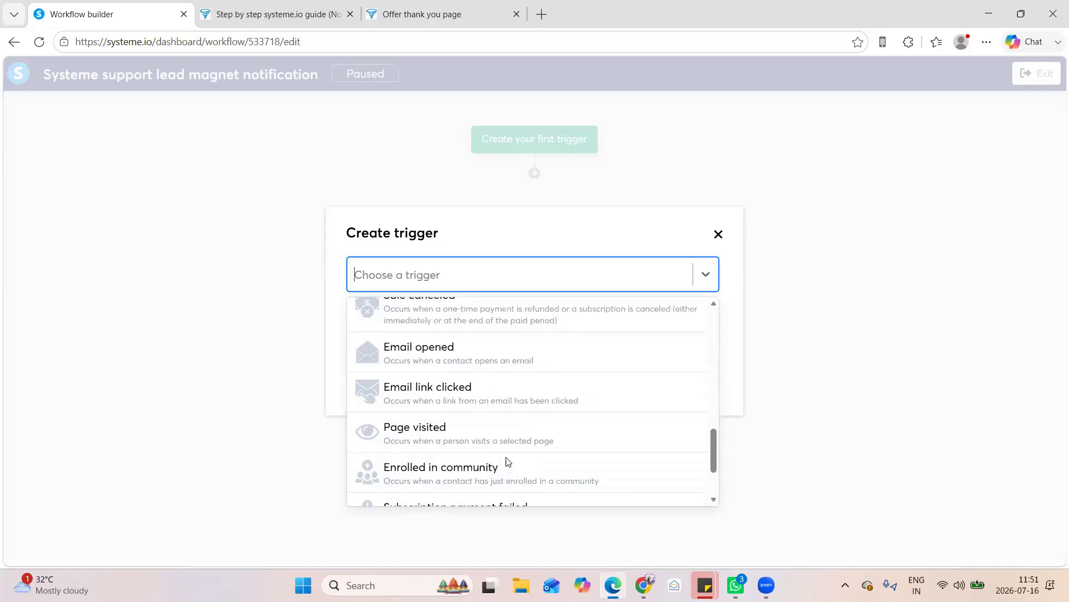
pyautogui.scroll(1, 505, 450)
pyautogui.scroll(3, 507, 415)
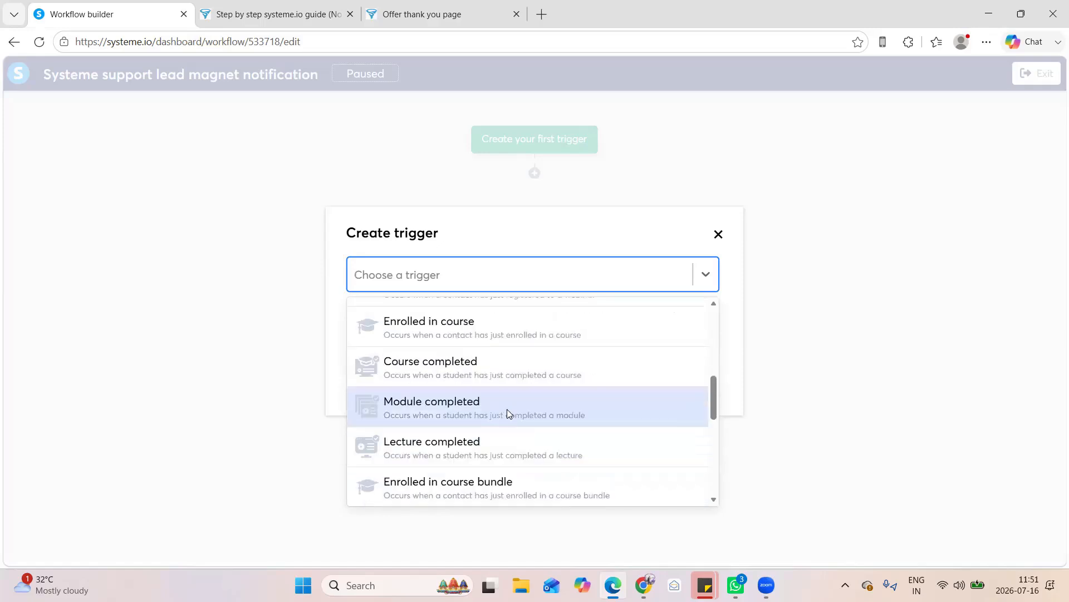
pyautogui.scroll(3, 508, 378)
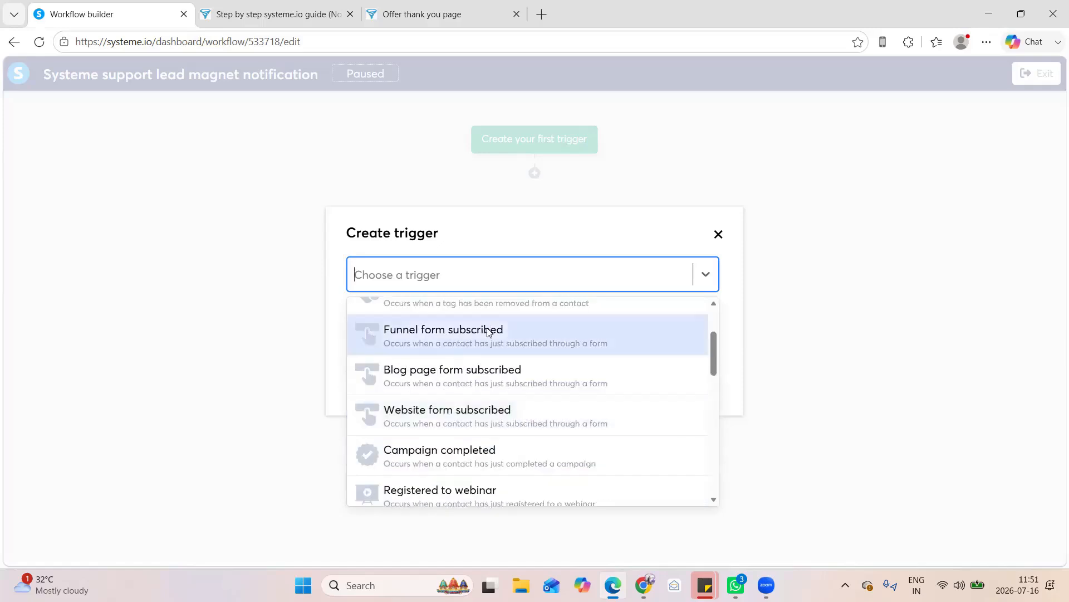
pyautogui.click(470, 332)
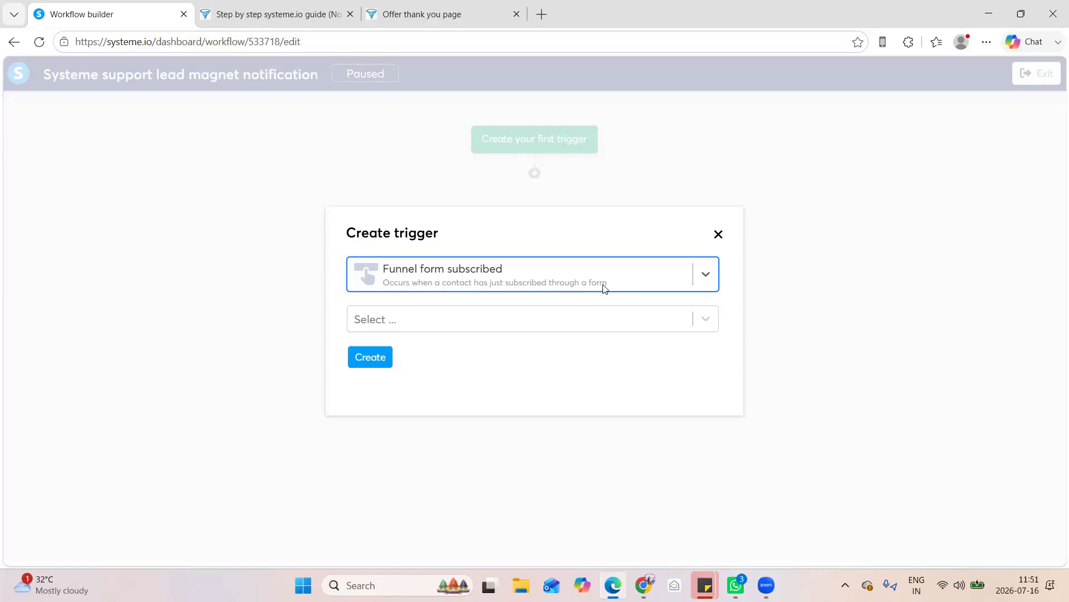
# Set the trigger's funnel to Systeme support affiliate program
pyautogui.click(584, 325)
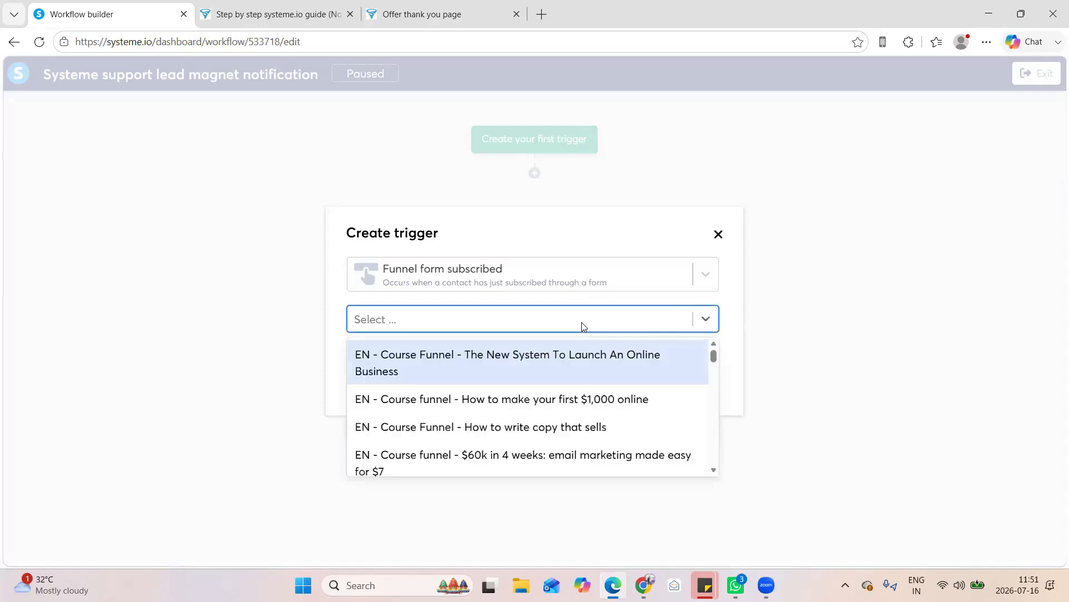
pyautogui.scroll(-1, 535, 402)
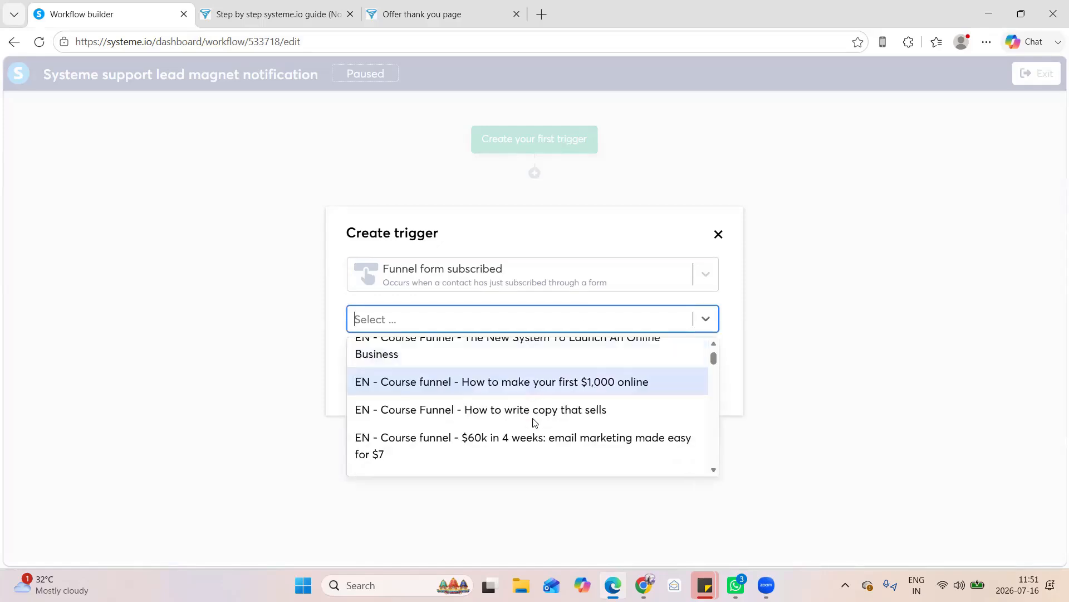
pyautogui.scroll(-1, 536, 389)
pyautogui.scroll(1, 493, 401)
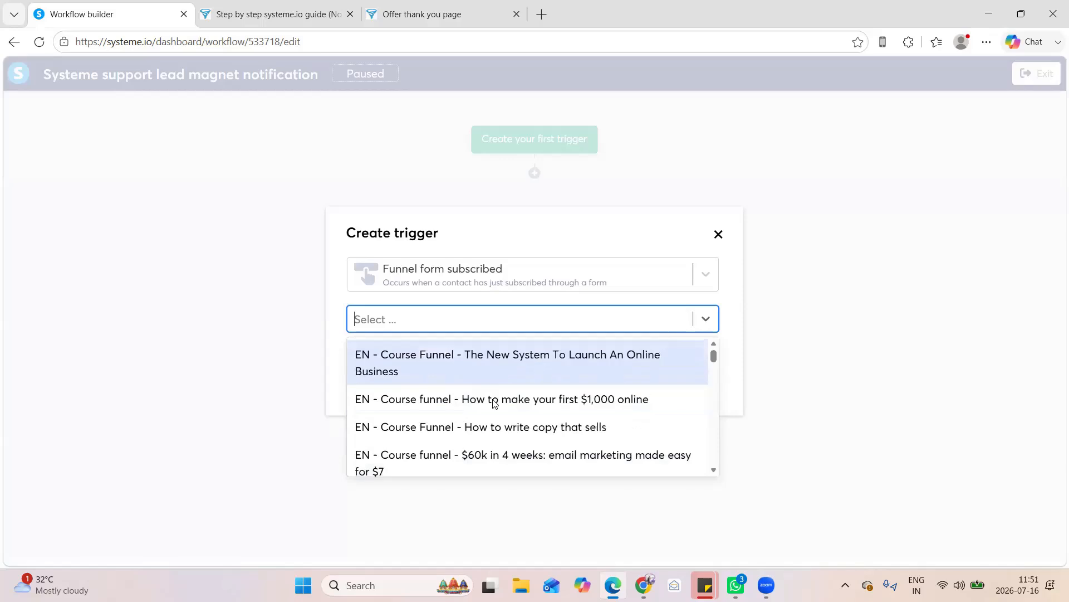
pyautogui.scroll(-3, 490, 406)
pyautogui.scroll(1, 490, 410)
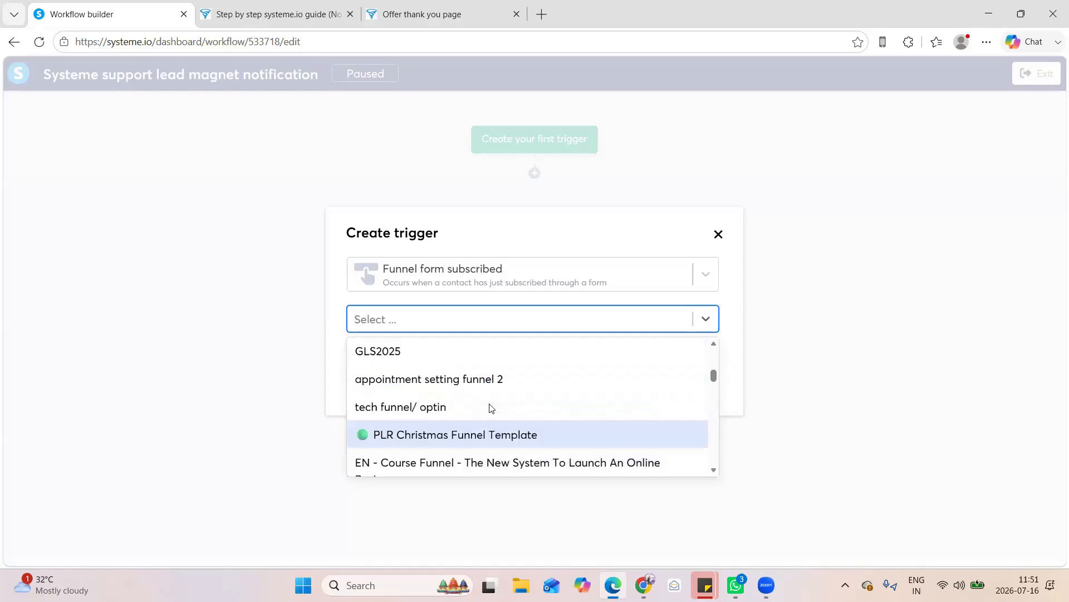
pyautogui.scroll(3, 491, 408)
pyautogui.scroll(-5, 491, 408)
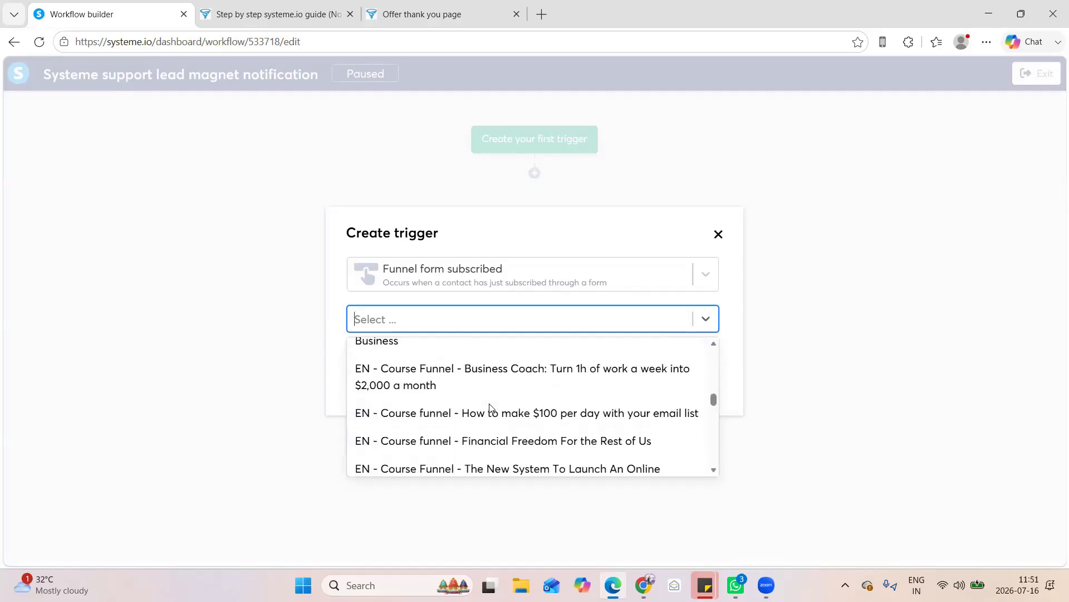
pyautogui.scroll(-5, 490, 407)
pyautogui.scroll(3, 490, 407)
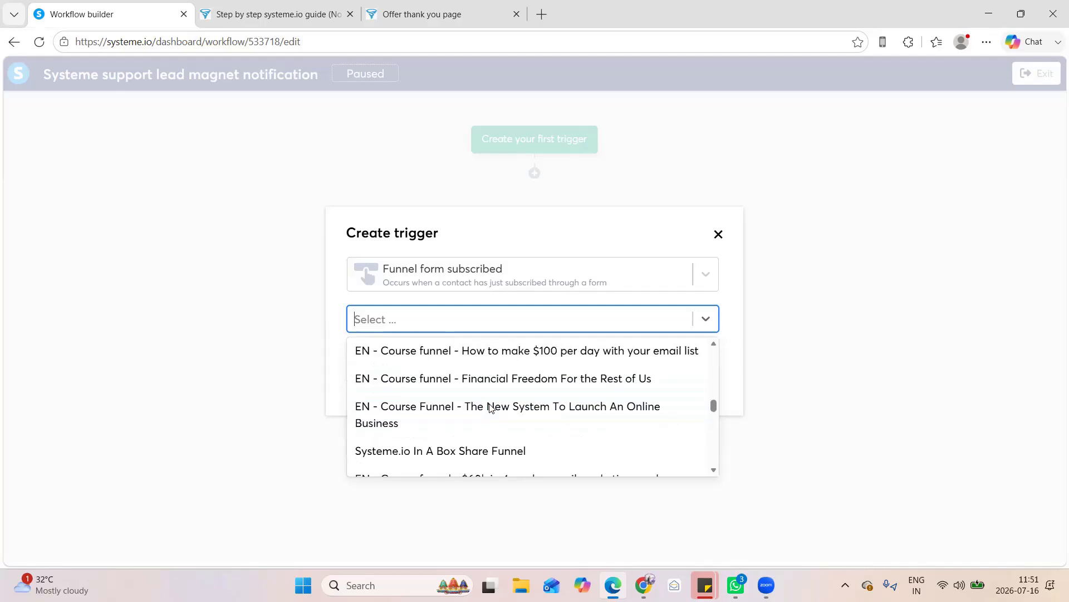
pyautogui.scroll(-5, 491, 408)
pyautogui.scroll(-3, 489, 384)
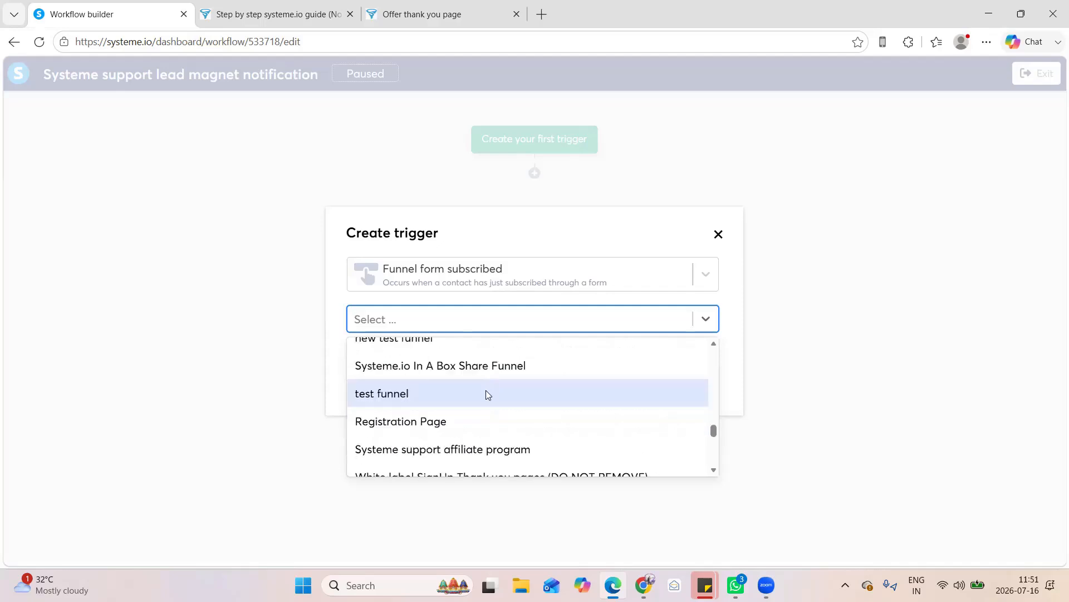
pyautogui.press('Down')
pyautogui.press('Down')
pyautogui.press('Down')
pyautogui.press('Down')
pyautogui.press('Down')
pyautogui.scroll(-3, 489, 395)
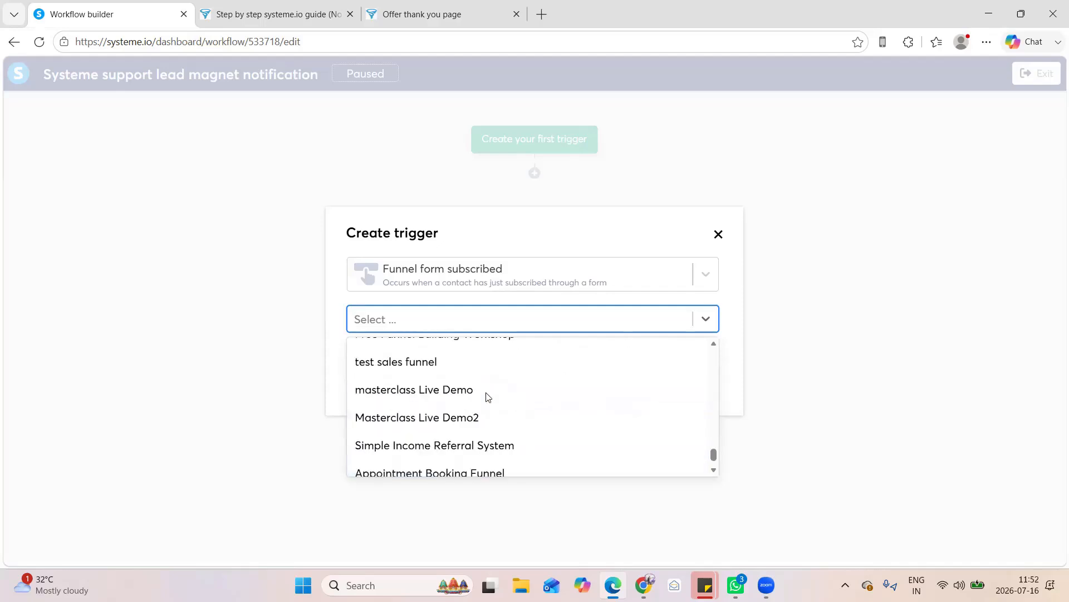
pyautogui.scroll(-1, 487, 395)
pyautogui.scroll(2, 486, 396)
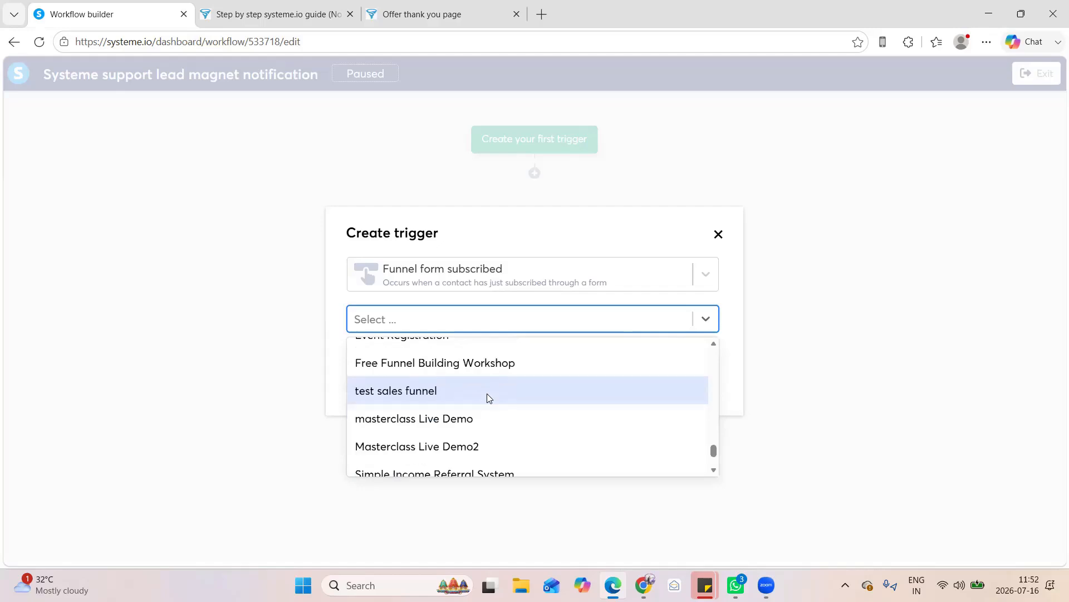
pyautogui.scroll(3, 487, 393)
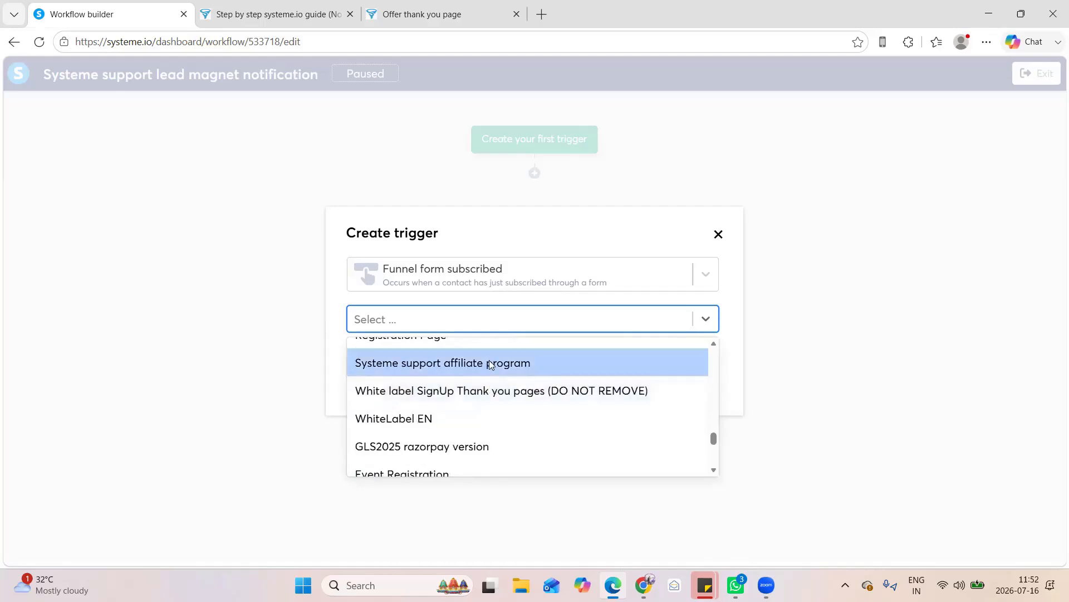
pyautogui.click(583, 359)
# Choose Systeme Support as the funnel page for the trigger and create the trigger
pyautogui.click(585, 355)
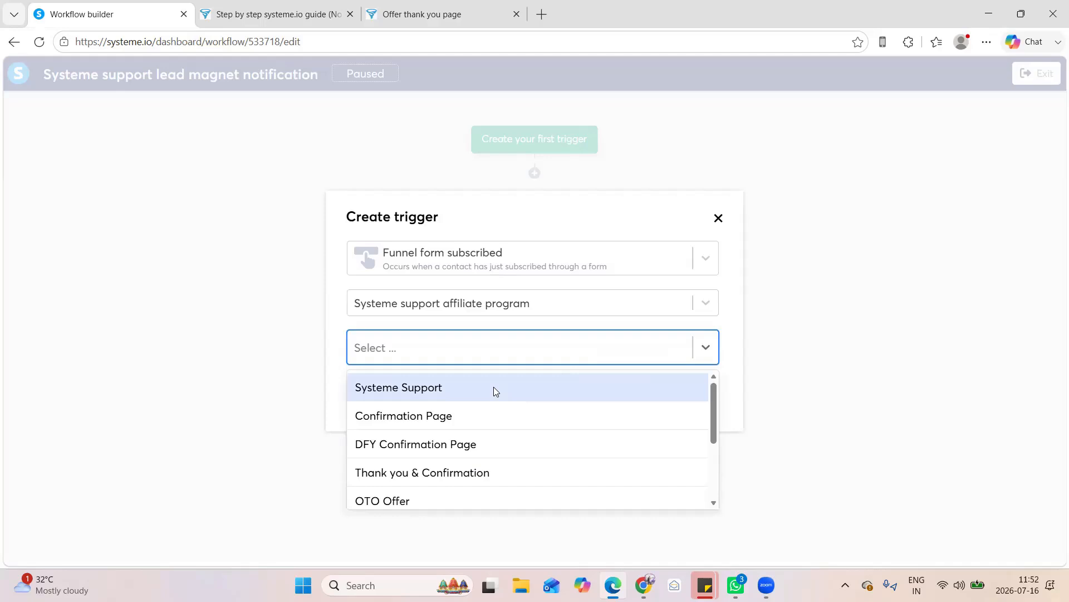
pyautogui.scroll(-2, 494, 391)
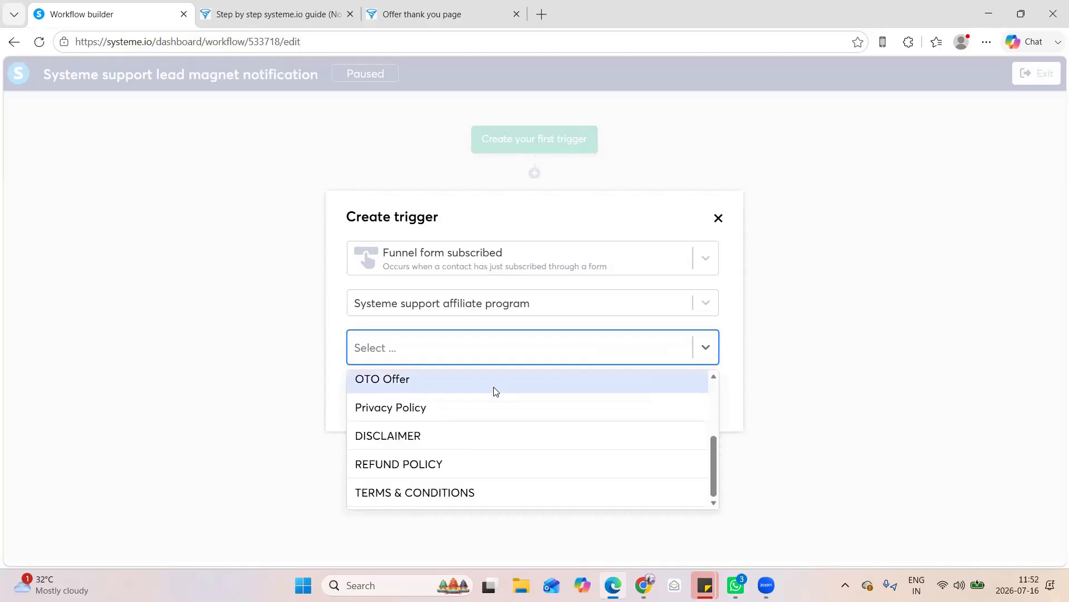
pyautogui.scroll(2, 494, 390)
pyautogui.click(448, 385)
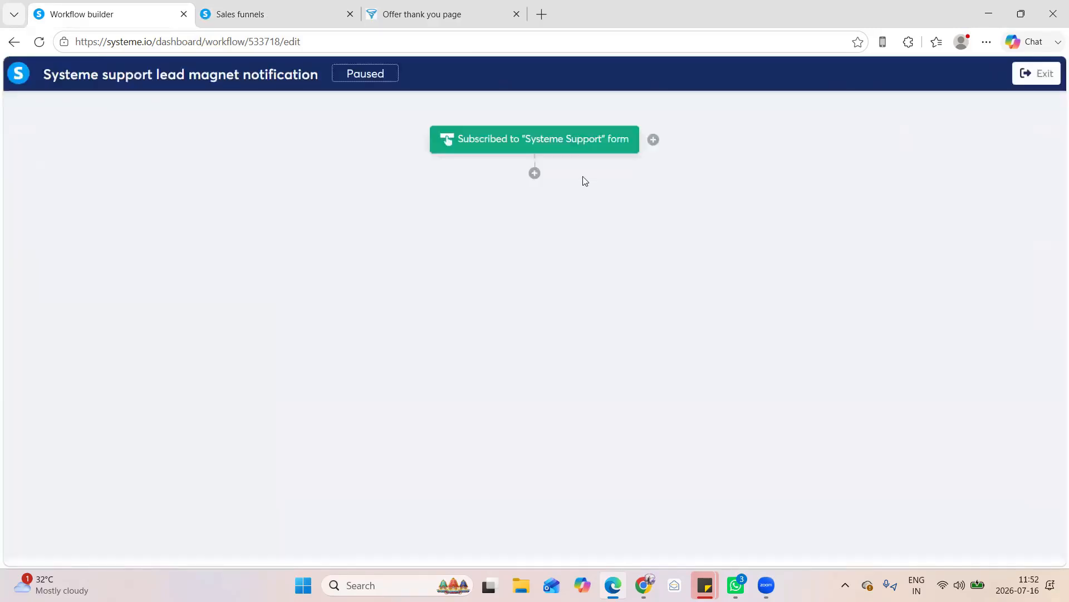
# Add an action below the trigger and set it to Send email to specific address
pyautogui.click(534, 173)
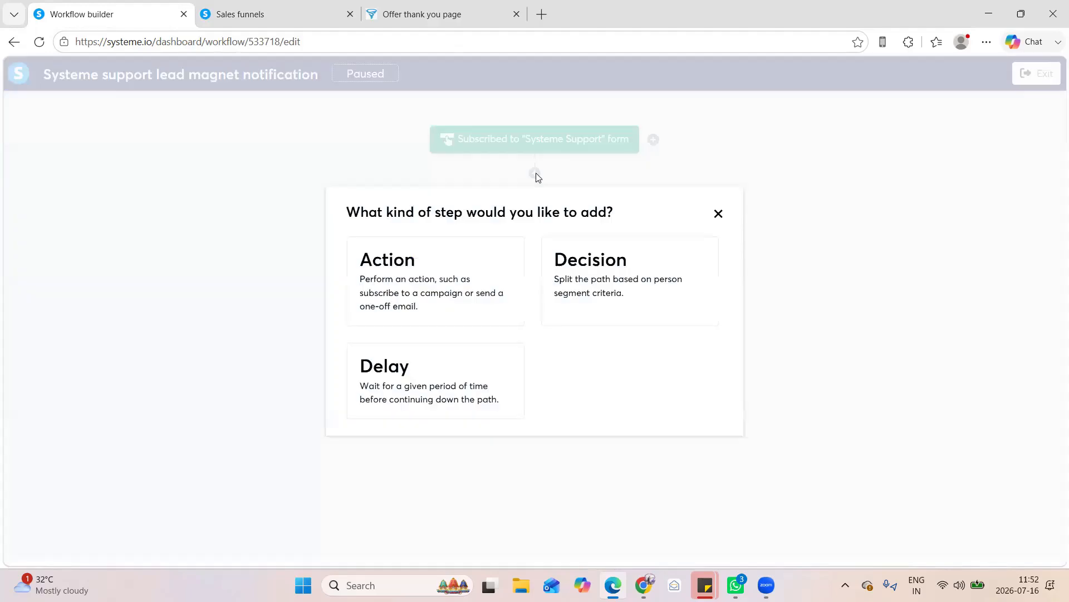
pyautogui.click(437, 292)
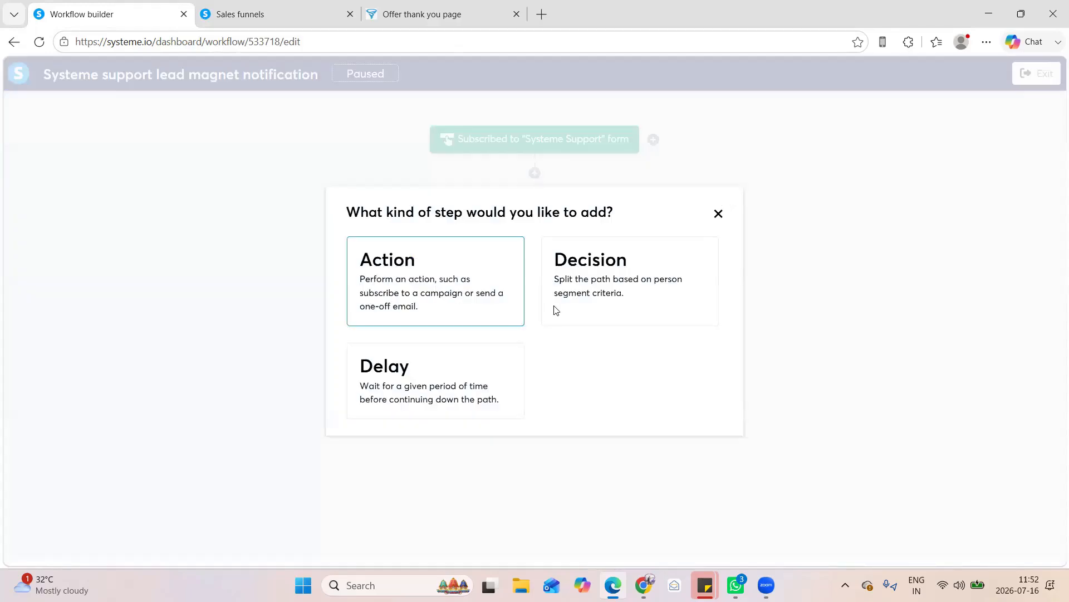
pyautogui.click(594, 282)
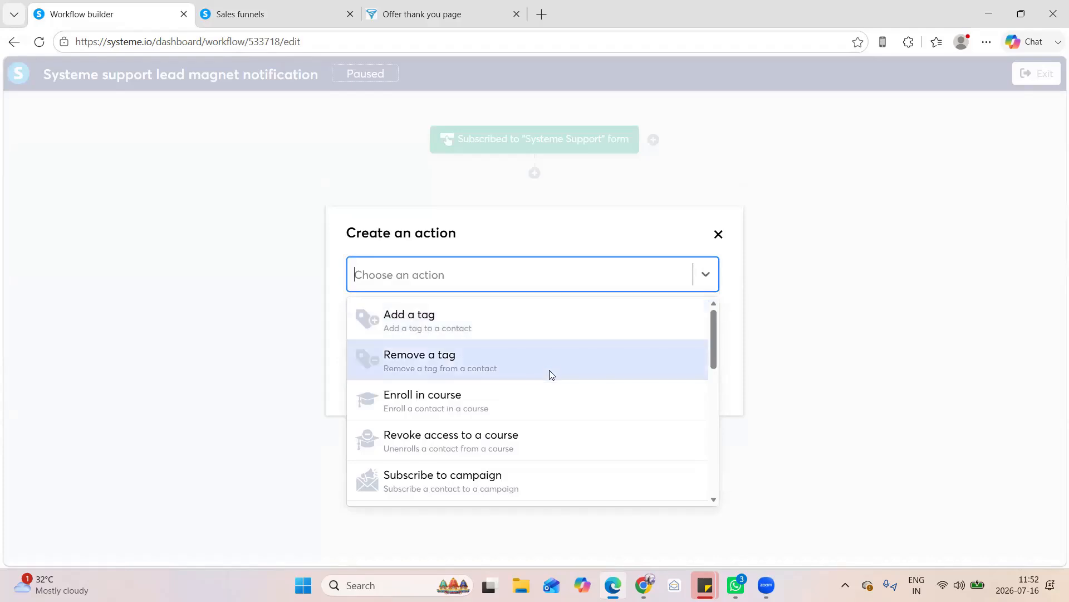
pyautogui.scroll(-1, 548, 382)
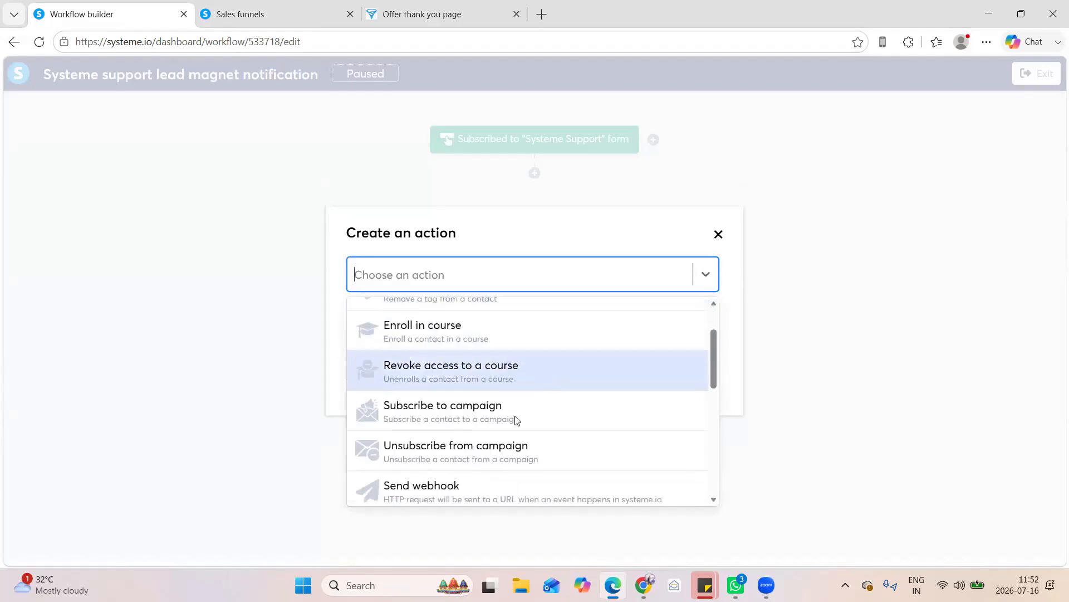
pyautogui.scroll(1, 501, 392)
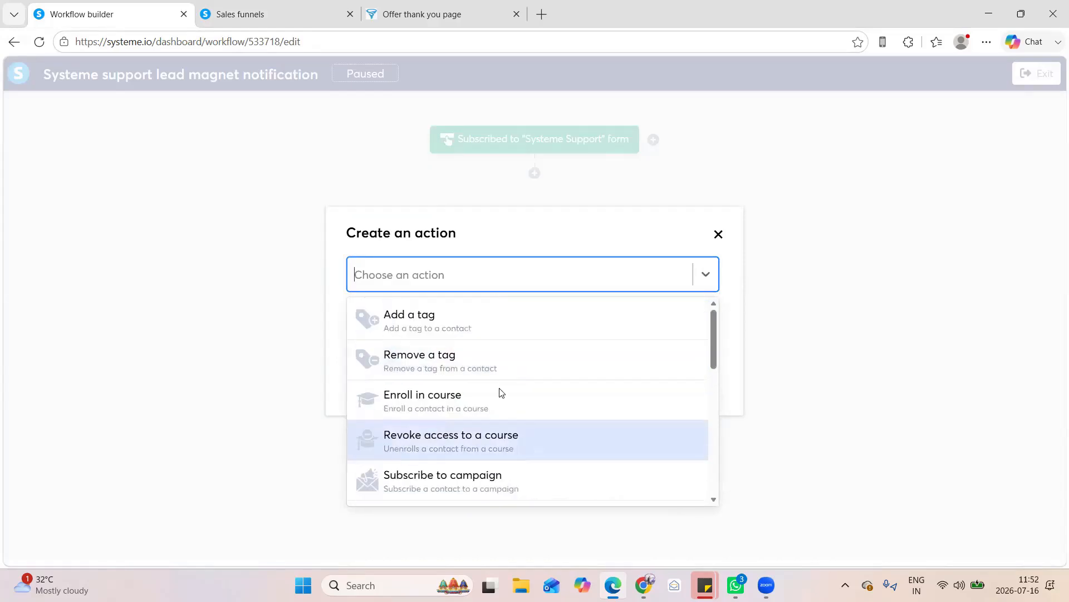
pyautogui.scroll(-2, 501, 391)
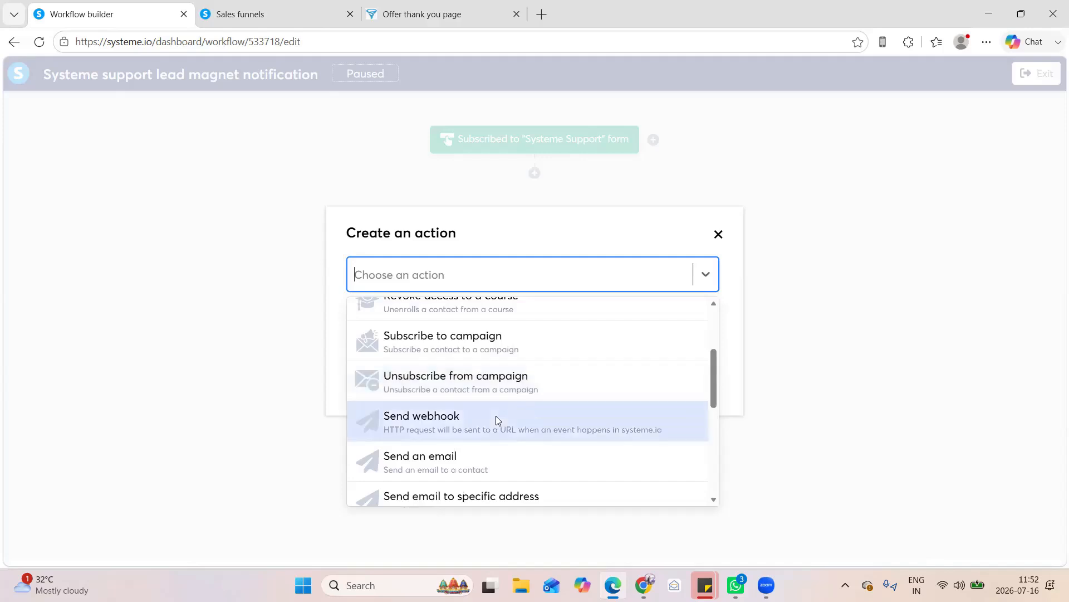
pyautogui.scroll(-1, 426, 445)
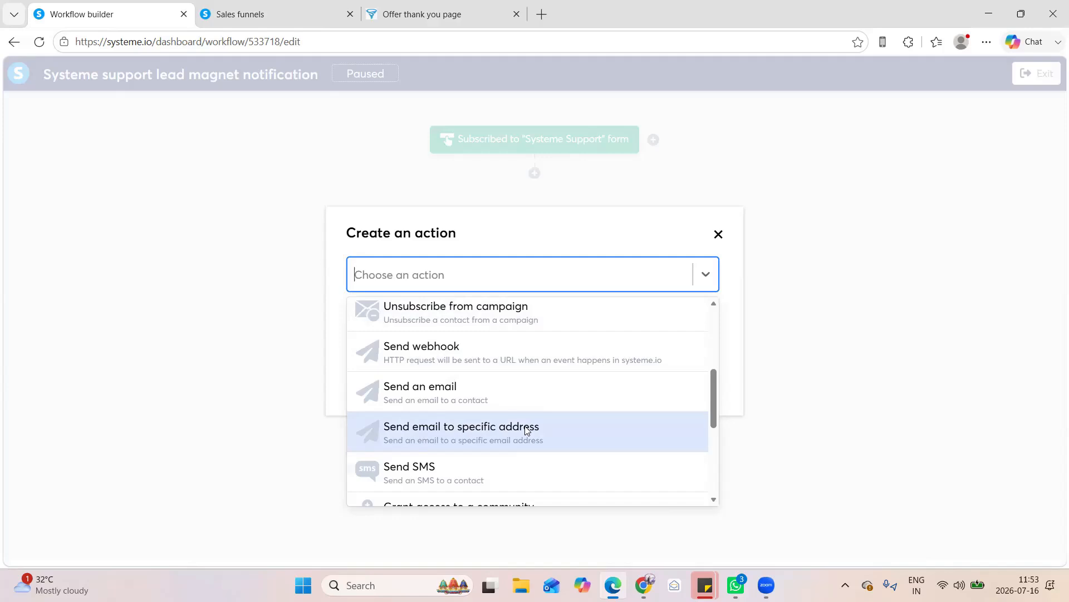
pyautogui.click(477, 430)
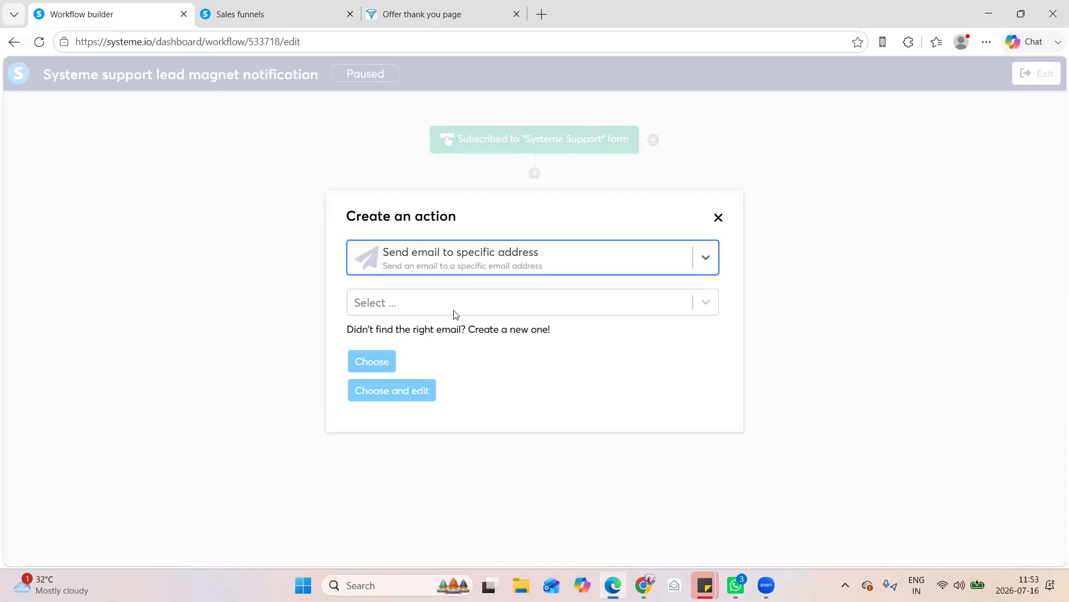
# Check the action's list of existing emails and start creating a new email for it
pyautogui.click(415, 308)
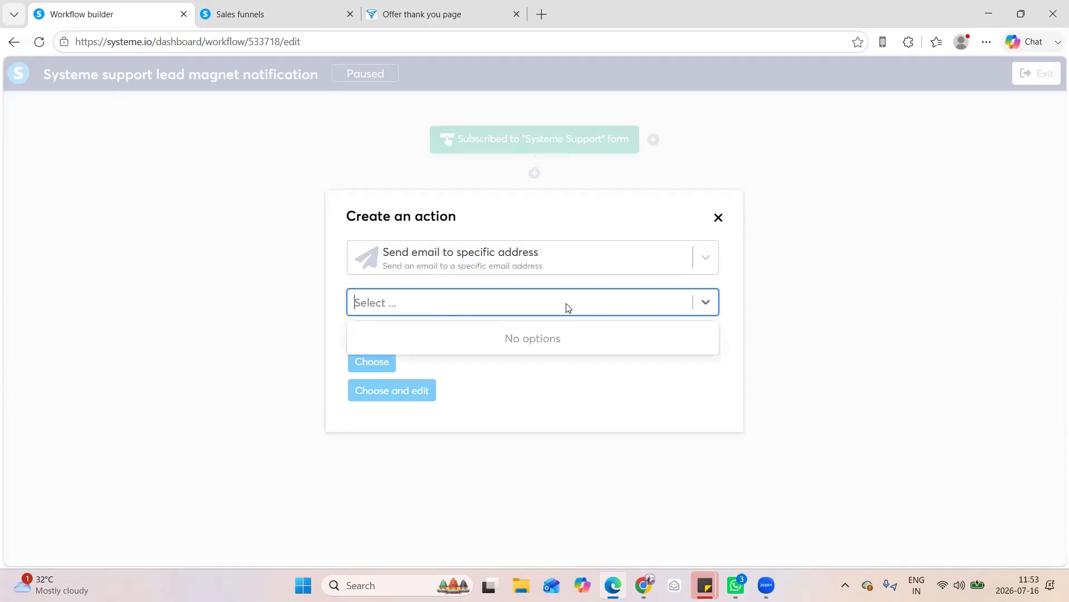
pyautogui.click(555, 383)
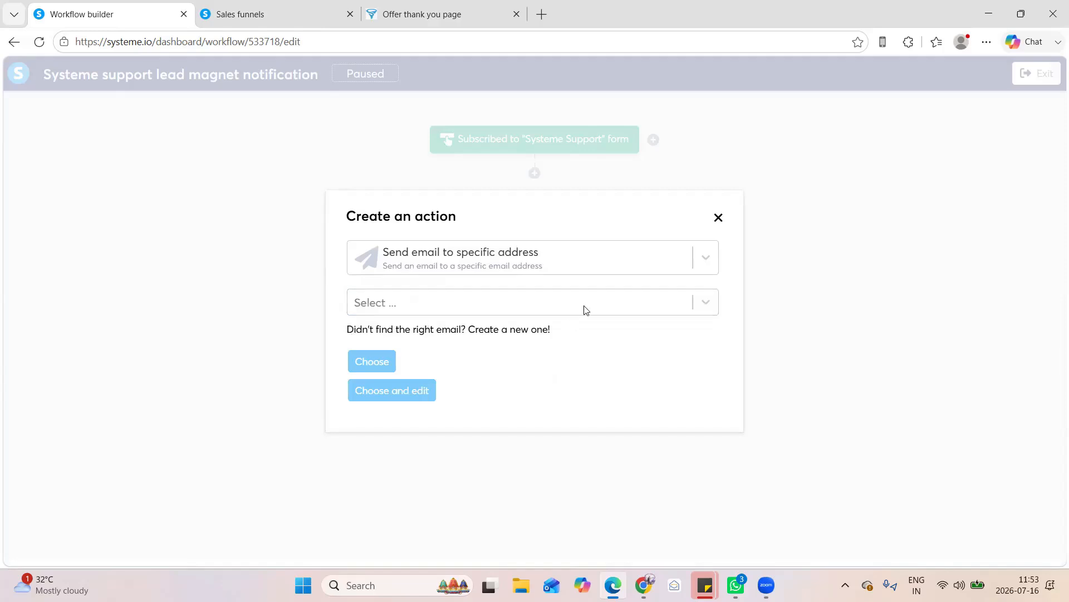
pyautogui.moveTo(353, 329); pyautogui.dragTo(584, 305)
pyautogui.click(475, 305)
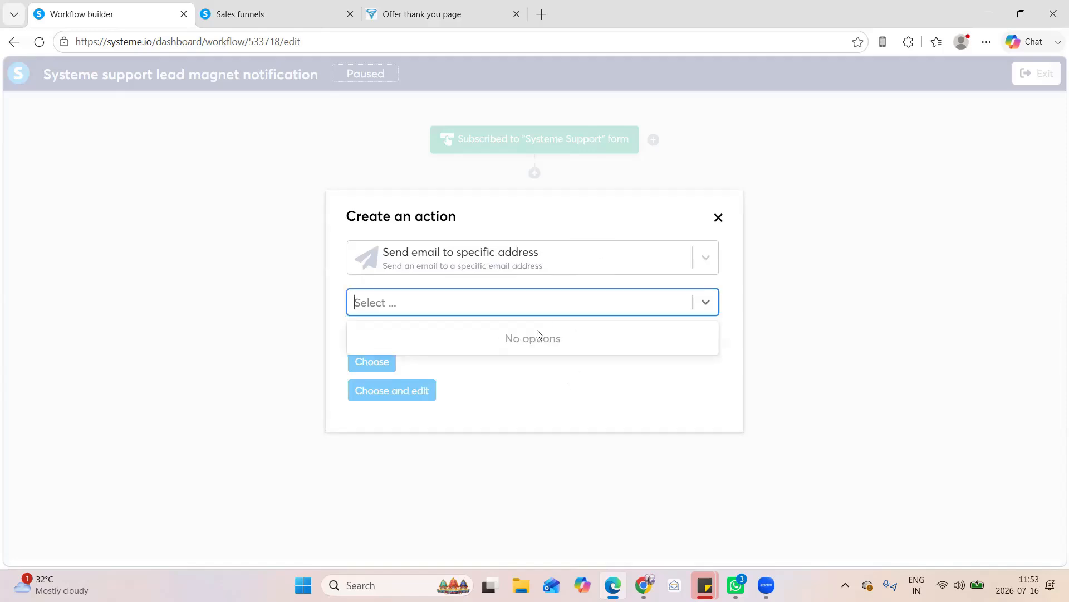
pyautogui.click(524, 330)
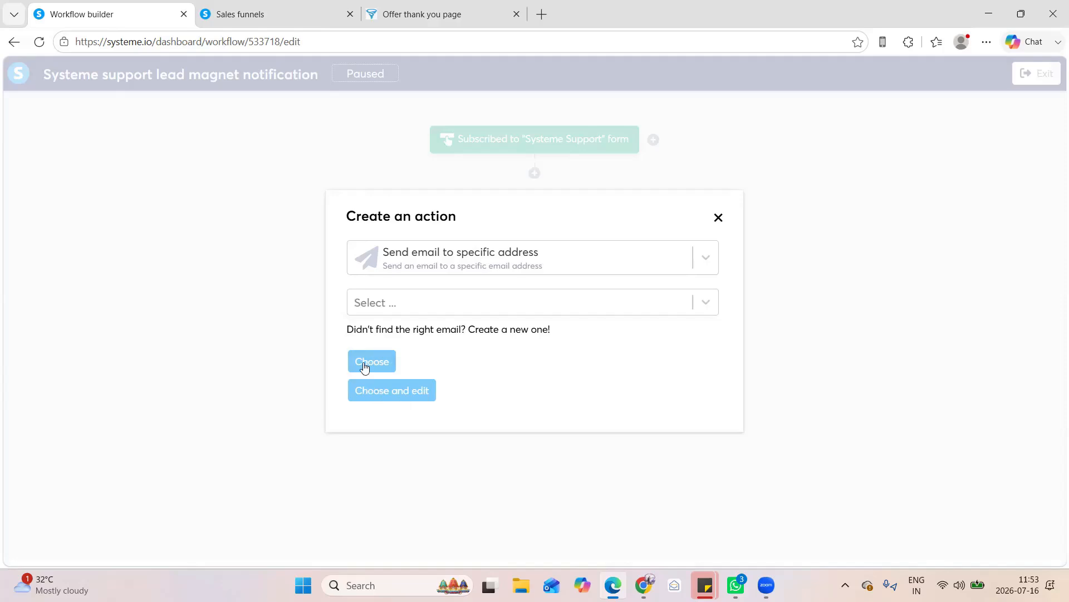
pyautogui.click(488, 331)
pyautogui.click(718, 233)
pyautogui.click(537, 333)
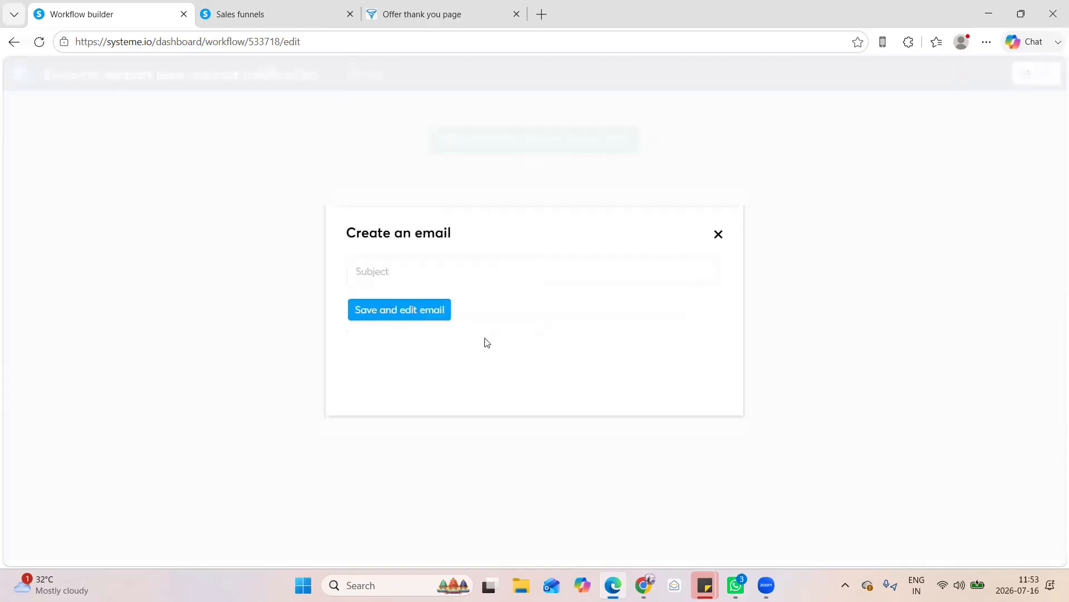
# Create the email with the subject "systeme support Lead" and open it for editing
pyautogui.click(426, 275)
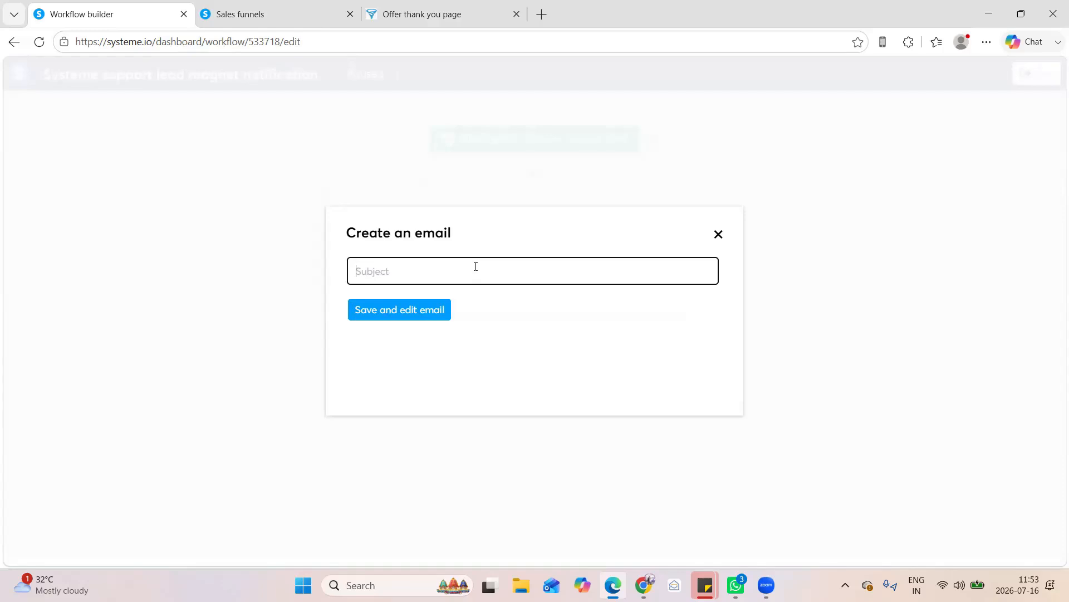
pyautogui.write('systeme support form')
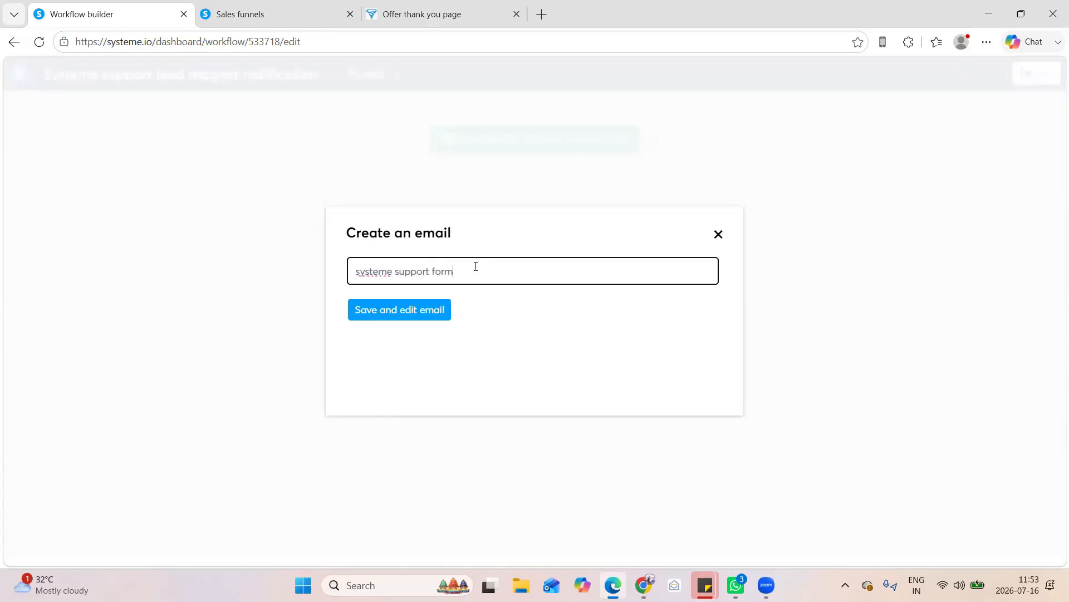
pyautogui.press('BackSpace')
pyautogui.press('BackSpace')
pyautogui.press('BackSpace')
pyautogui.press('BackSpace')
pyautogui.write('Lead')
pyautogui.click(410, 313)
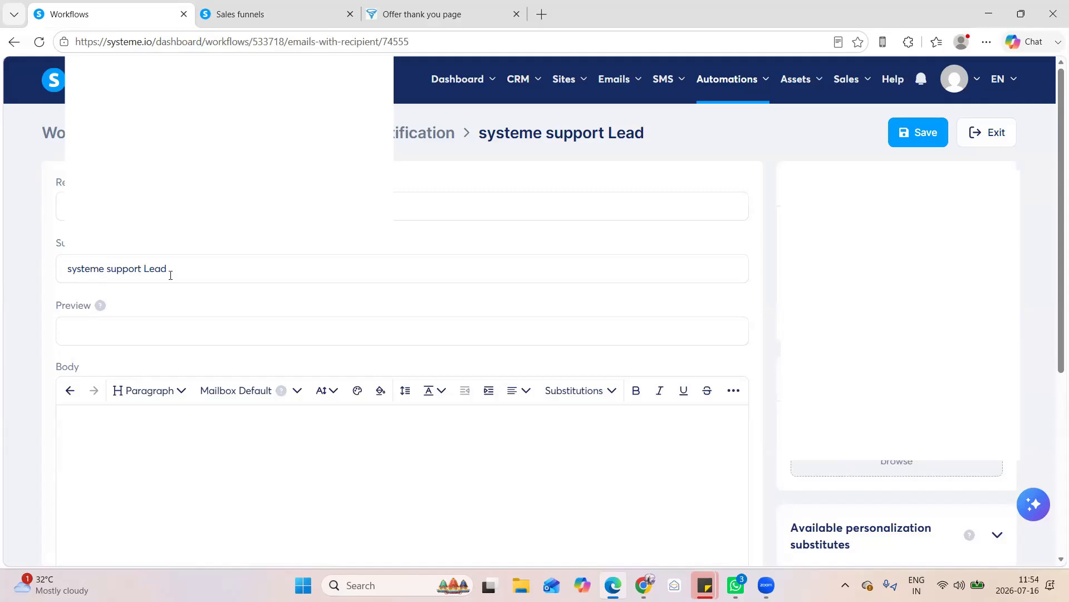
# Change the email's subject to "systeme support new lead"
pyautogui.tripleClick(204, 269)
pyautogui.click(152, 262)
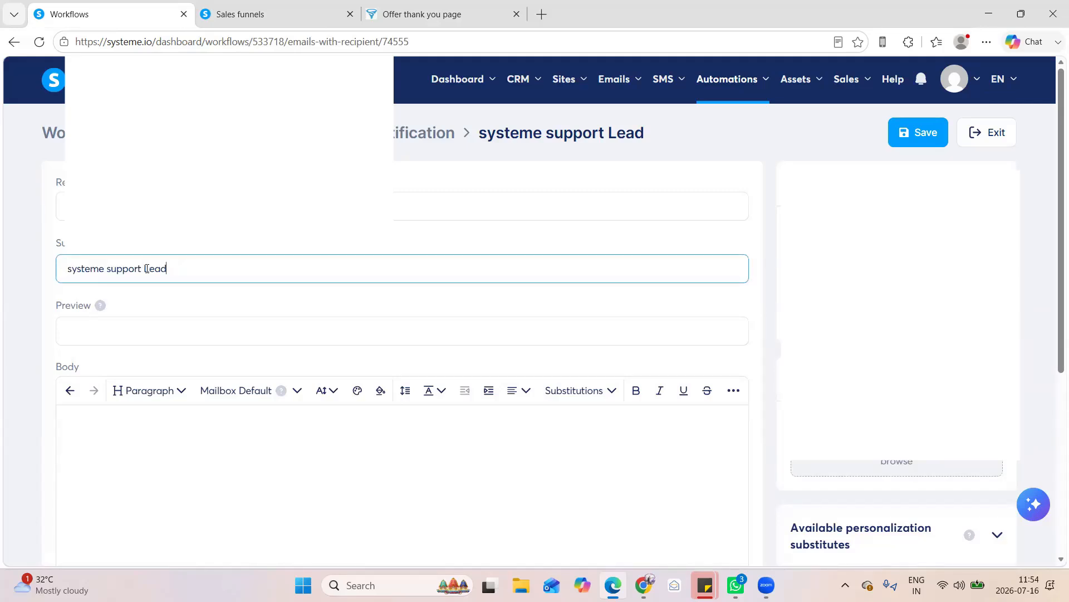
pyautogui.click(144, 268)
pyautogui.write('new')
pyautogui.press('Delete')
pyautogui.write('l')
pyautogui.click(204, 330)
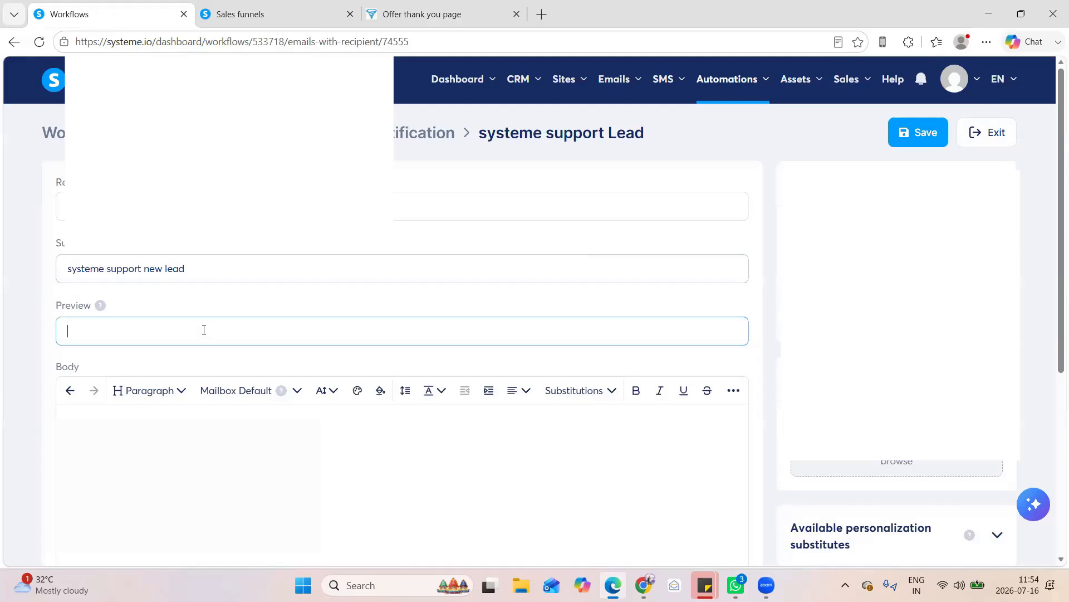
# Write a greeting to the recipient in the email body, followed by "You have a new lead form subscribed for Systeme support."
pyautogui.click(196, 424)
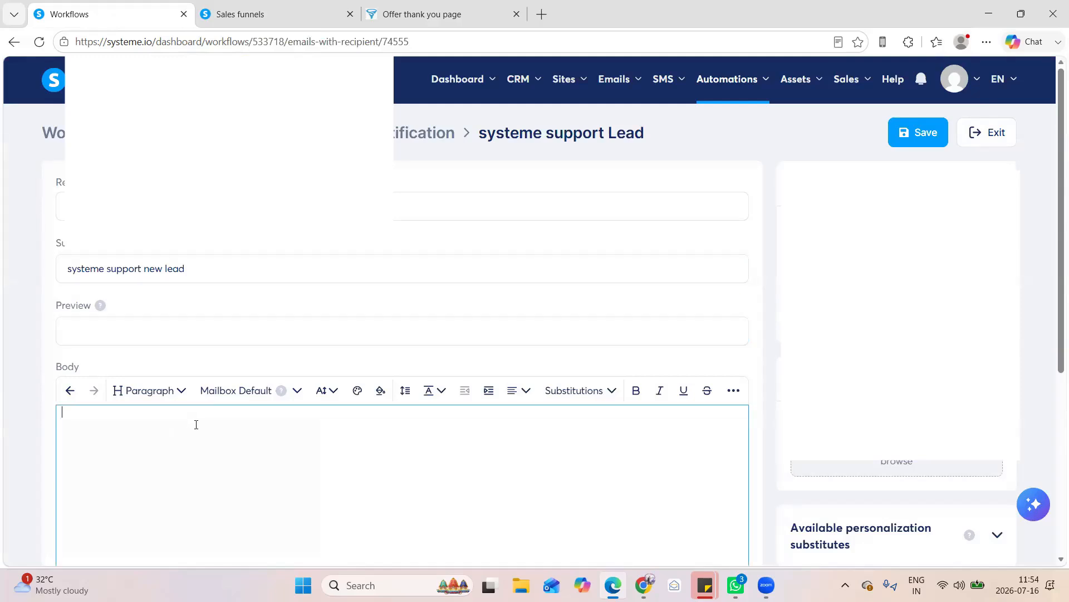
pyautogui.scroll(-4, 196, 424)
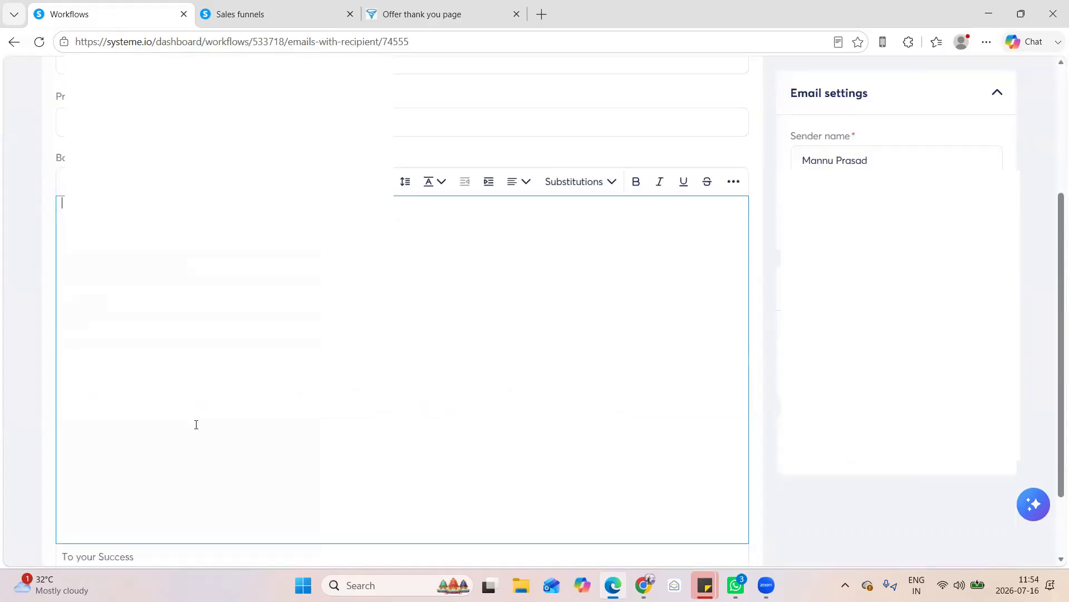
pyautogui.write('H')
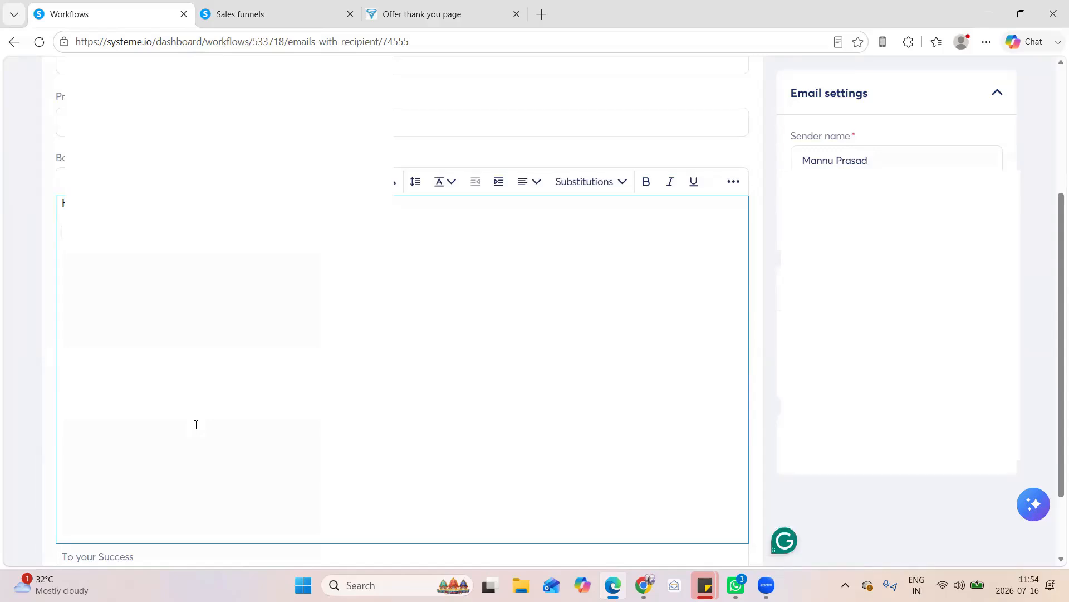
pyautogui.write('Y')
# Insert the {first_name} substitution below the message and put the label "Name:" in front of it
pyautogui.click(609, 183)
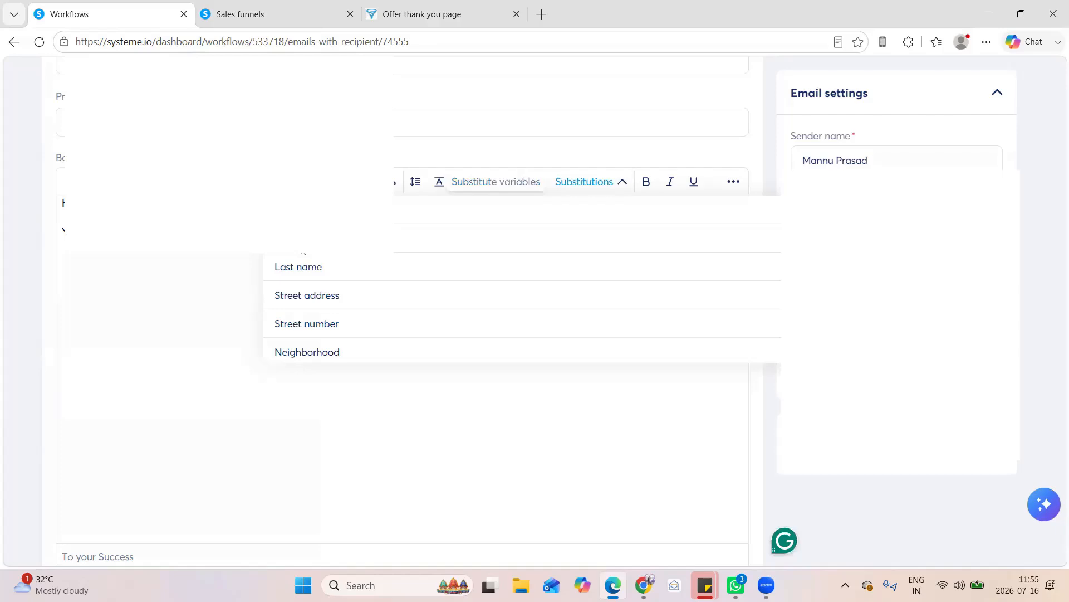
pyautogui.click(301, 240)
pyautogui.click(60, 257)
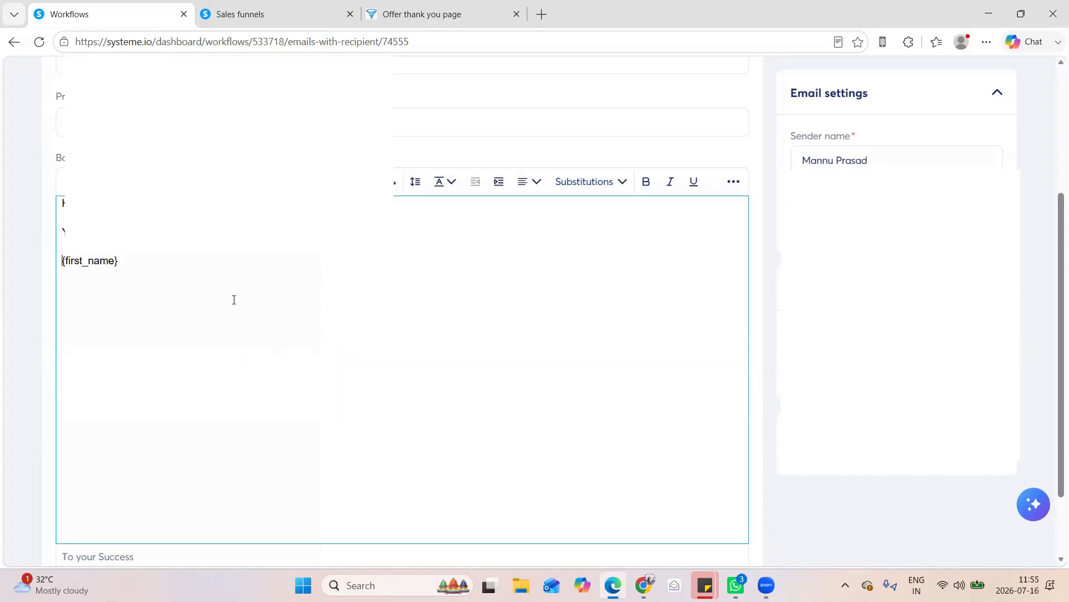
pyautogui.write('Name:')
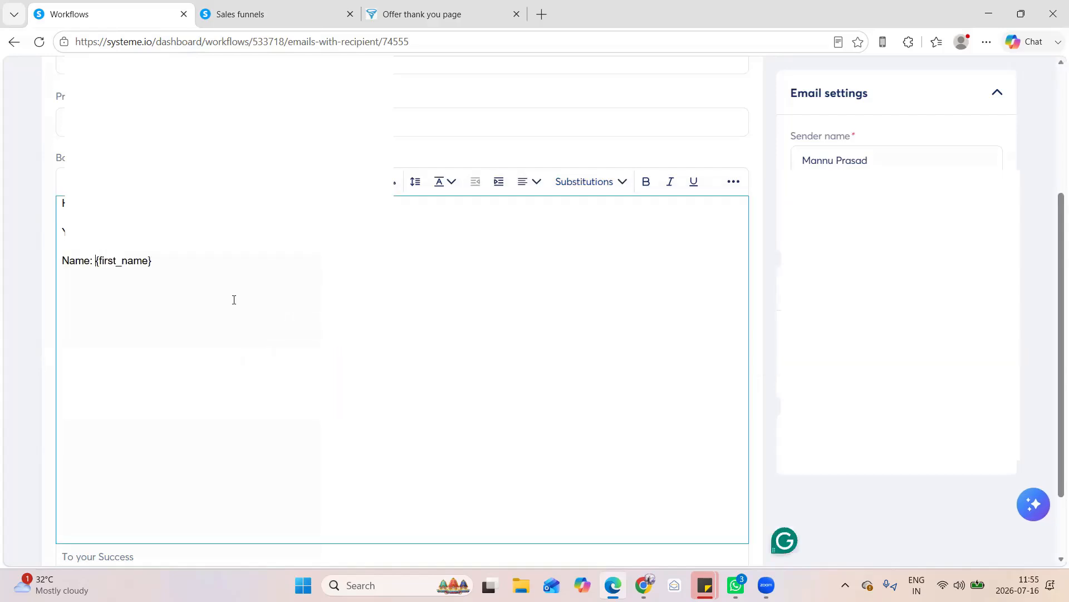
pyautogui.press('Right')
pyautogui.press('Right')
pyautogui.press('Right')
pyautogui.press('Right')
pyautogui.press('Right')
pyautogui.press('Right')
pyautogui.press('Right')
pyautogui.press('Right')
pyautogui.press('Right')
pyautogui.press('Right')
pyautogui.press('Right')
# Add a line labelled "Email:" with the {email} substitution under the name line
pyautogui.press('Return')
pyautogui.write('Email:')
pyautogui.click(589, 182)
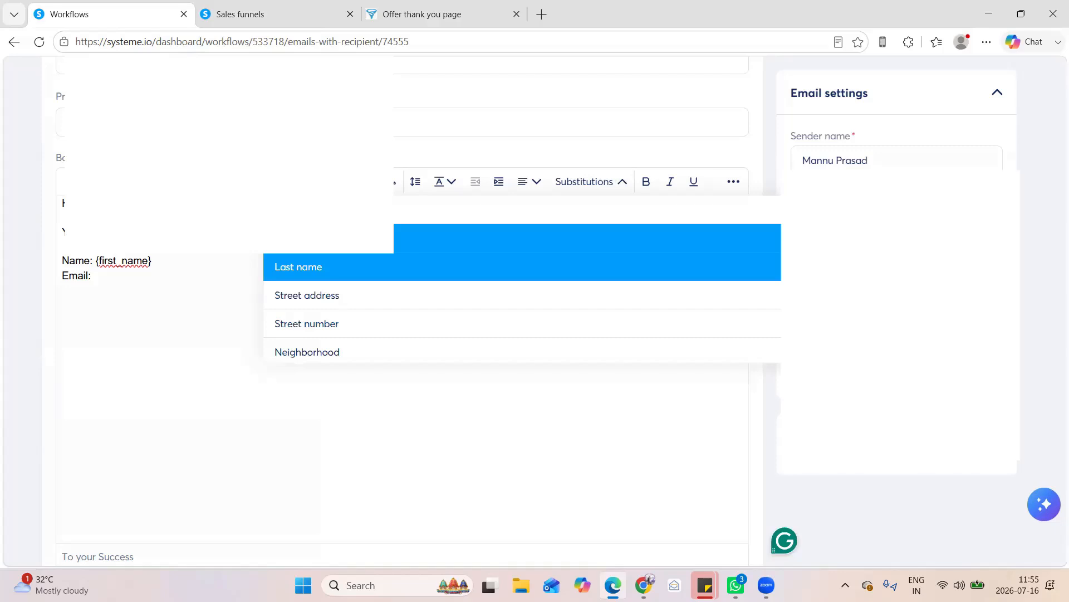
pyautogui.press('Return')
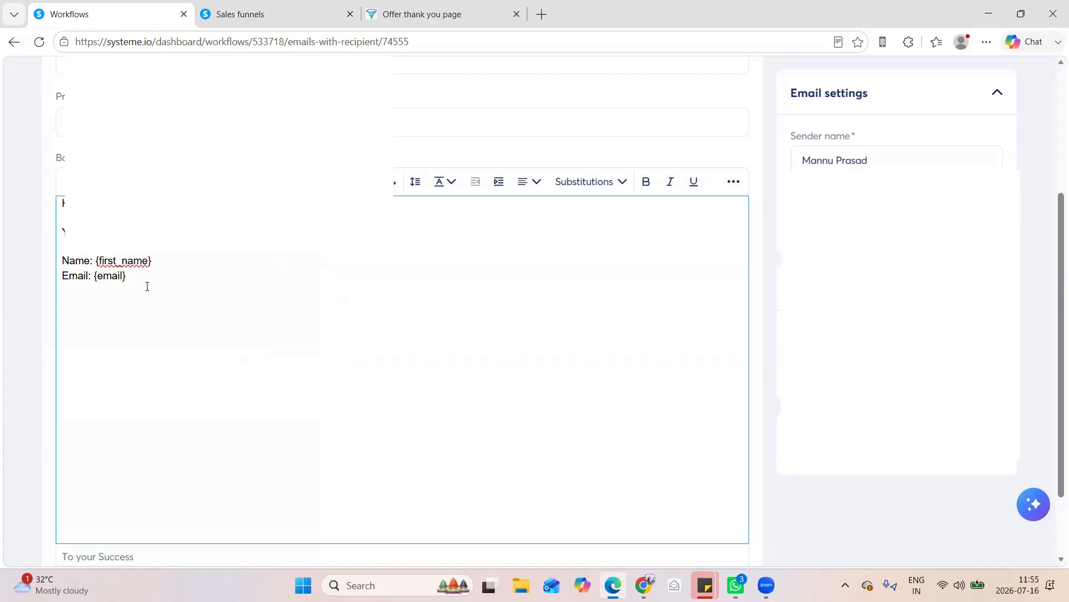
# Close the email body with "Thank you." below the contact details
pyautogui.press('Return')
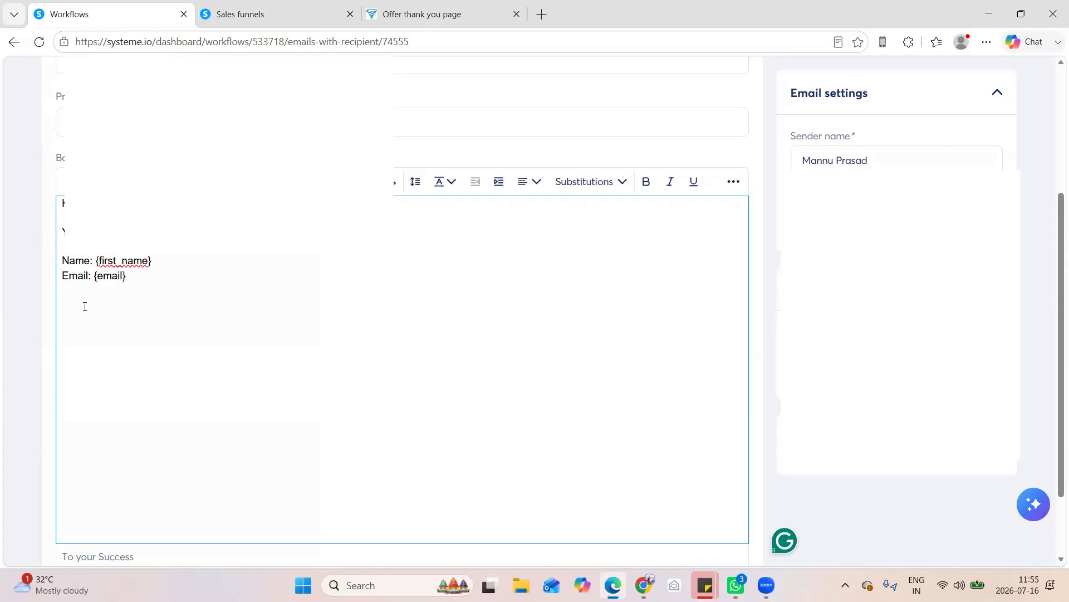
pyautogui.write('Thanks')
pyautogui.press('BackSpace')
pyautogui.write('you.')
# Save the notification email and return to the workflow builder
pyautogui.scroll(3, 401, 312)
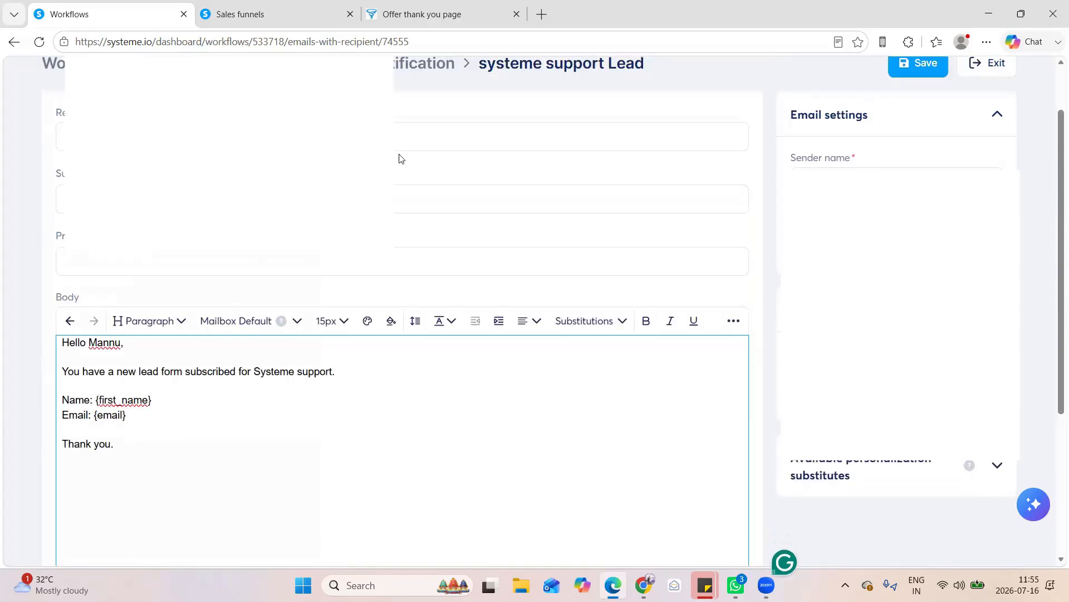
pyautogui.scroll(1, 412, 168)
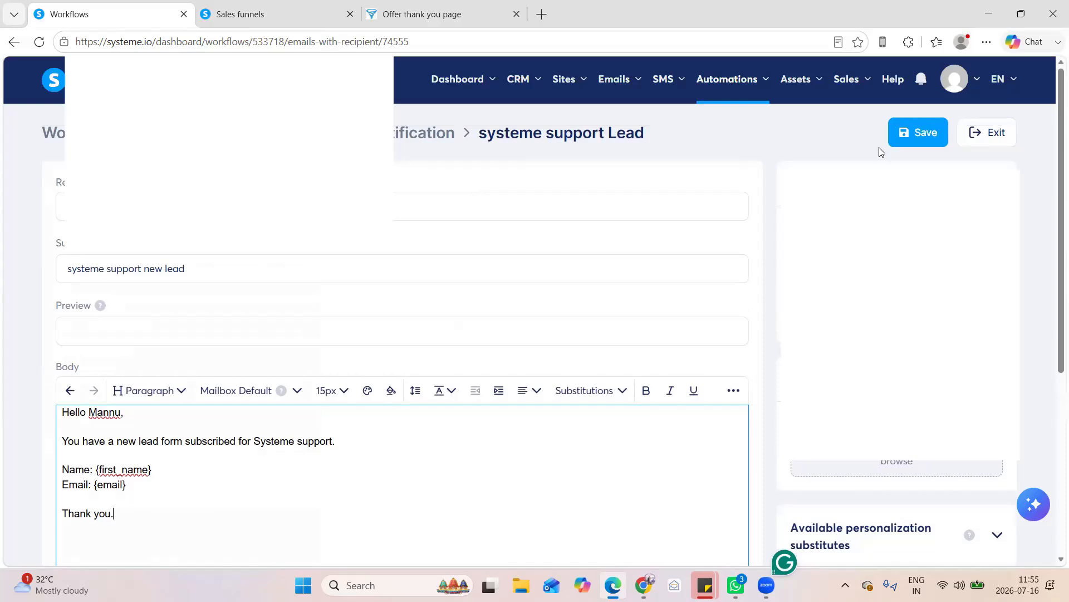
pyautogui.click(921, 131)
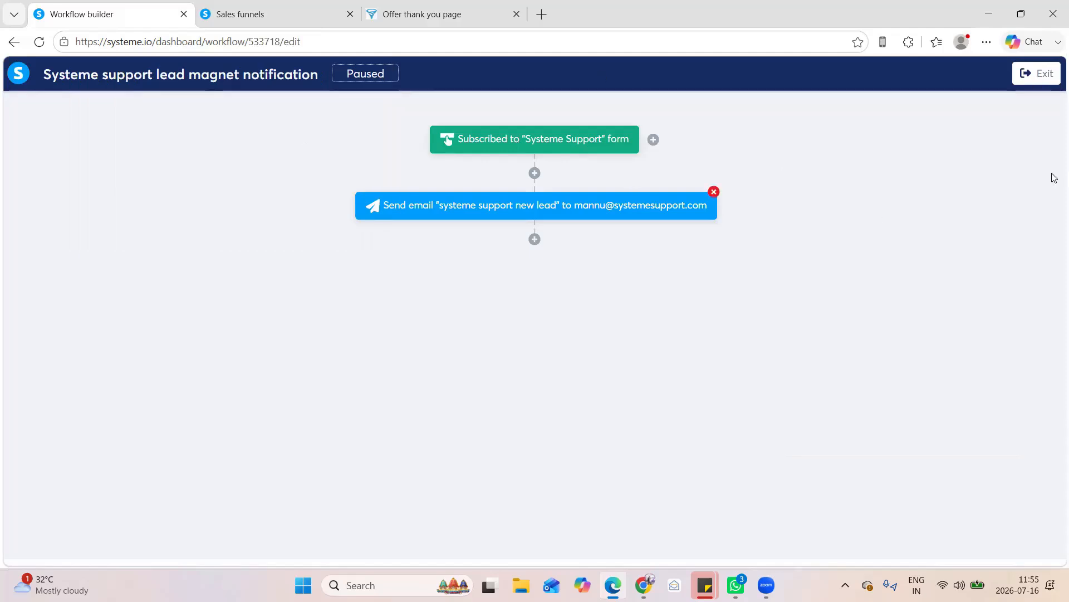
# Exit the workflow builder and activate the "Systeme support lead magnet notification" workflow
pyautogui.click(1030, 78)
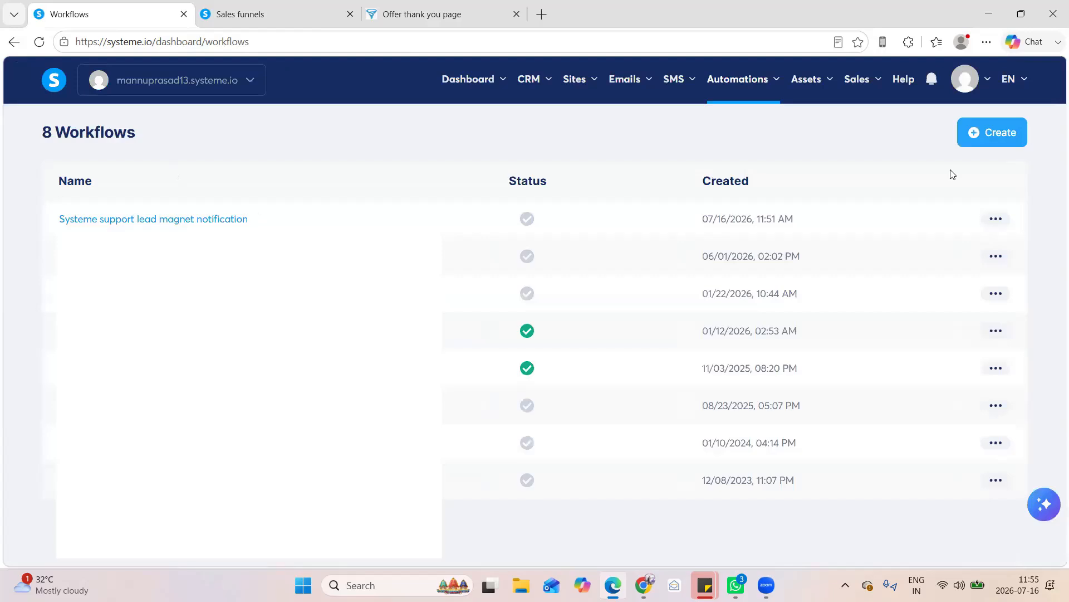
pyautogui.click(997, 218)
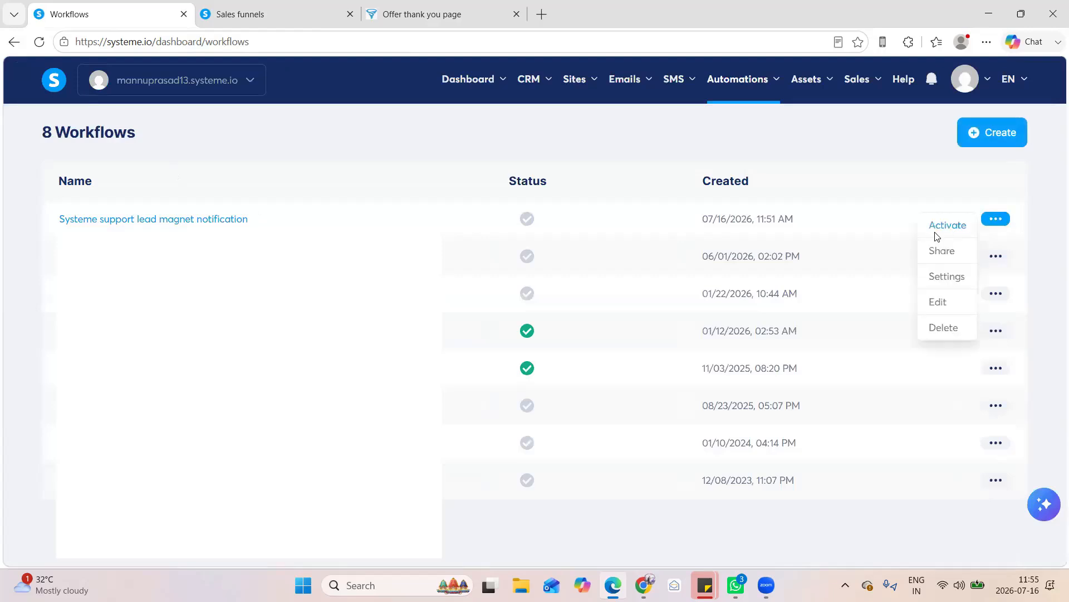
pyautogui.click(938, 228)
pyautogui.click(637, 370)
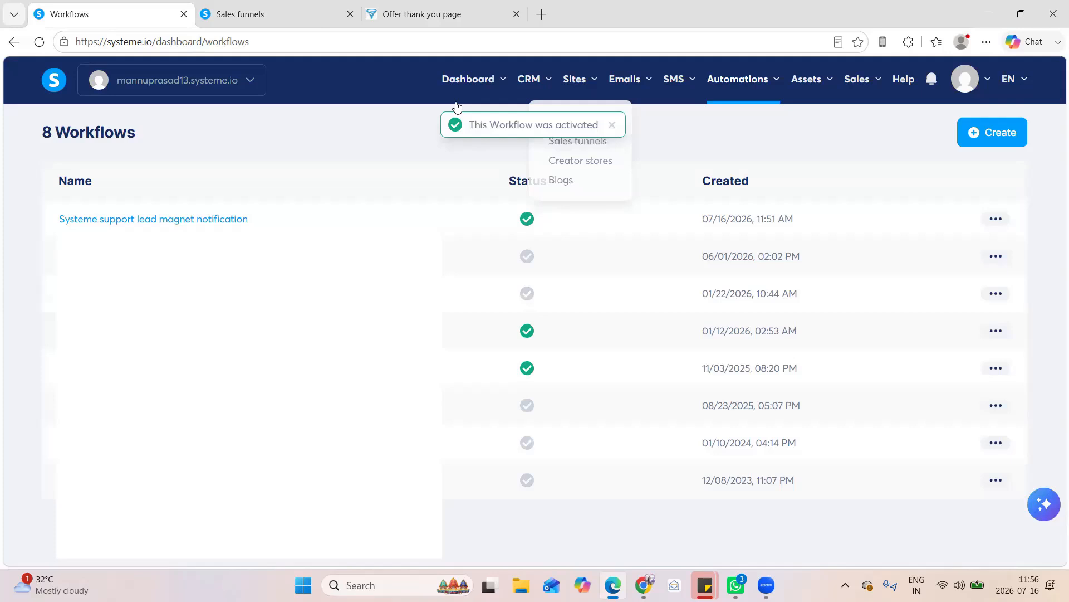
# Return to the Systeme Support funnel step and switch to Zoho Mail to load the mailbox
pyautogui.click(224, 15)
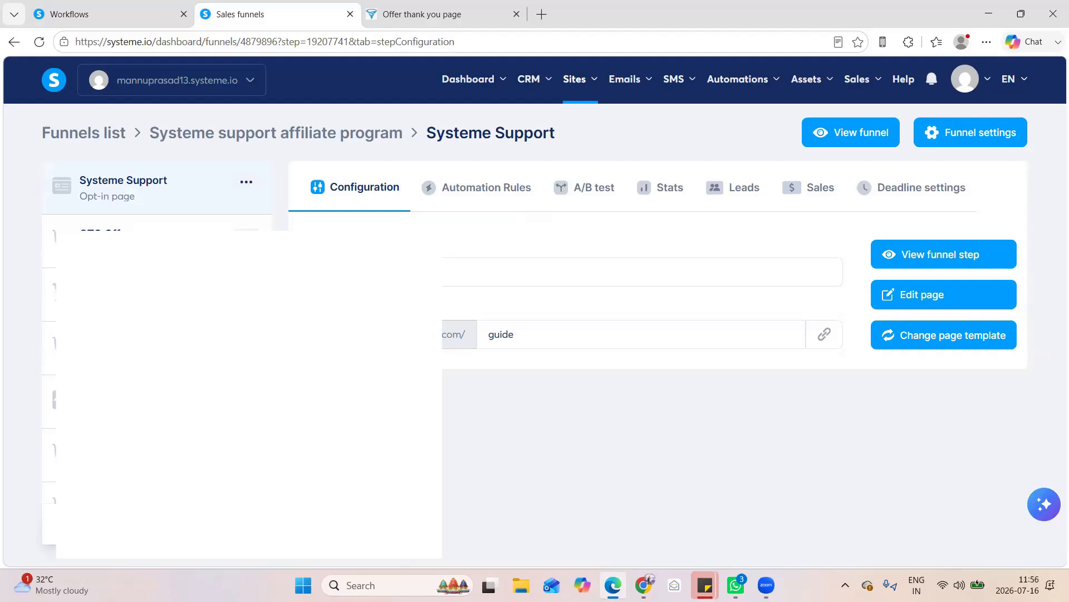
pyautogui.click(674, 584)
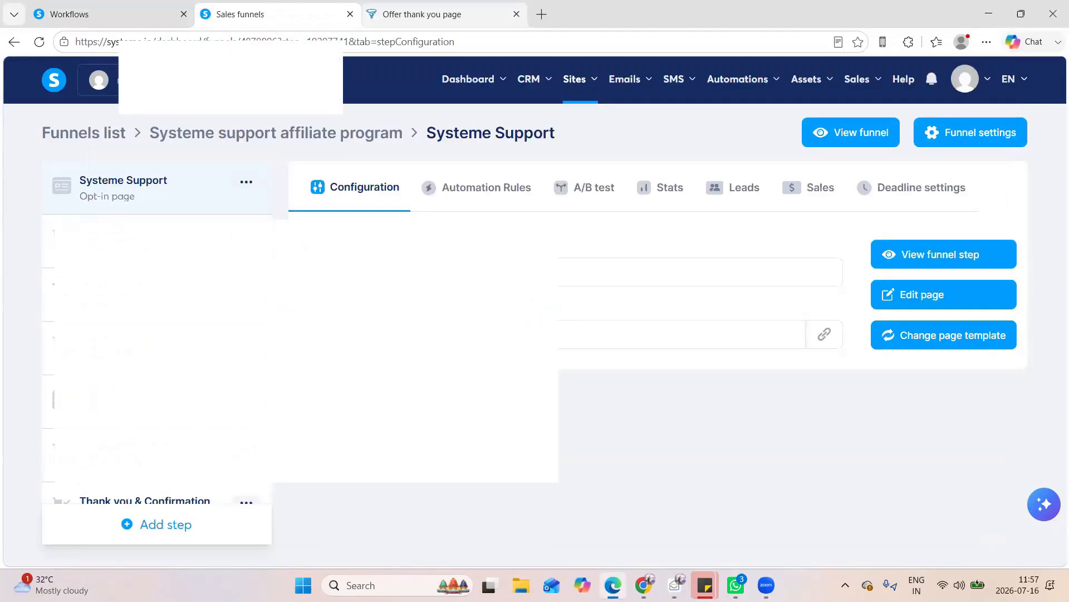
# Close the old offer thank-you page and open a freshly loaded live view of the Systeme Support opt-in page
pyautogui.click(508, 15)
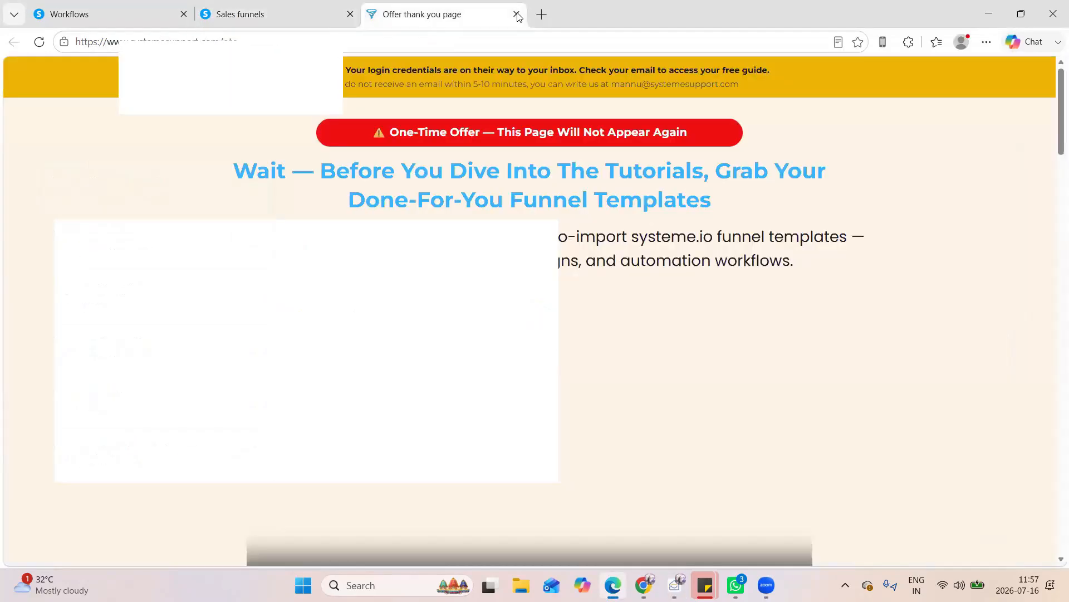
pyautogui.click(517, 15)
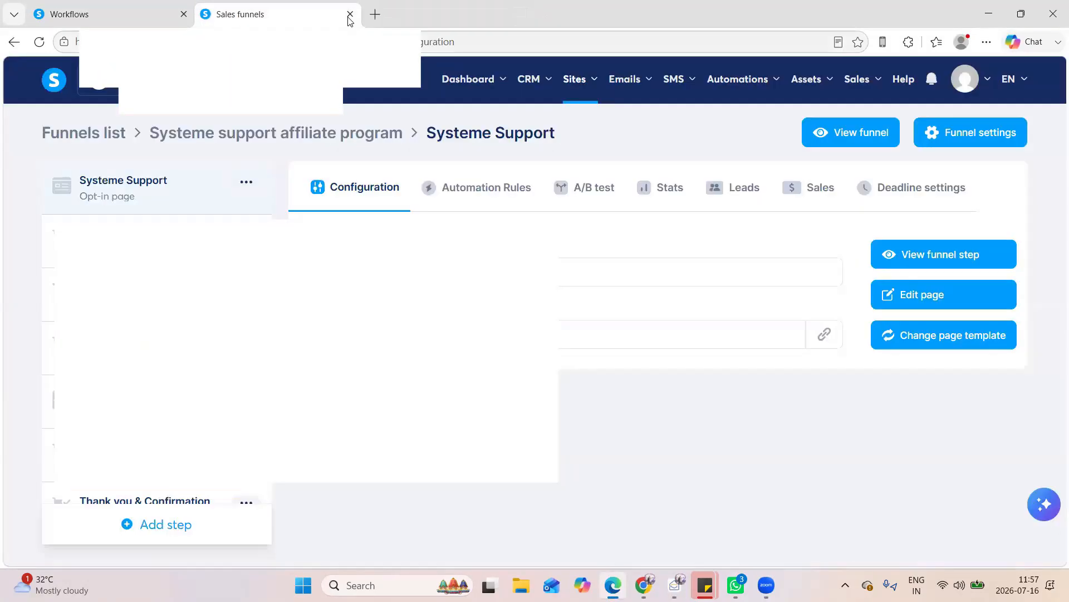
pyautogui.click(966, 259)
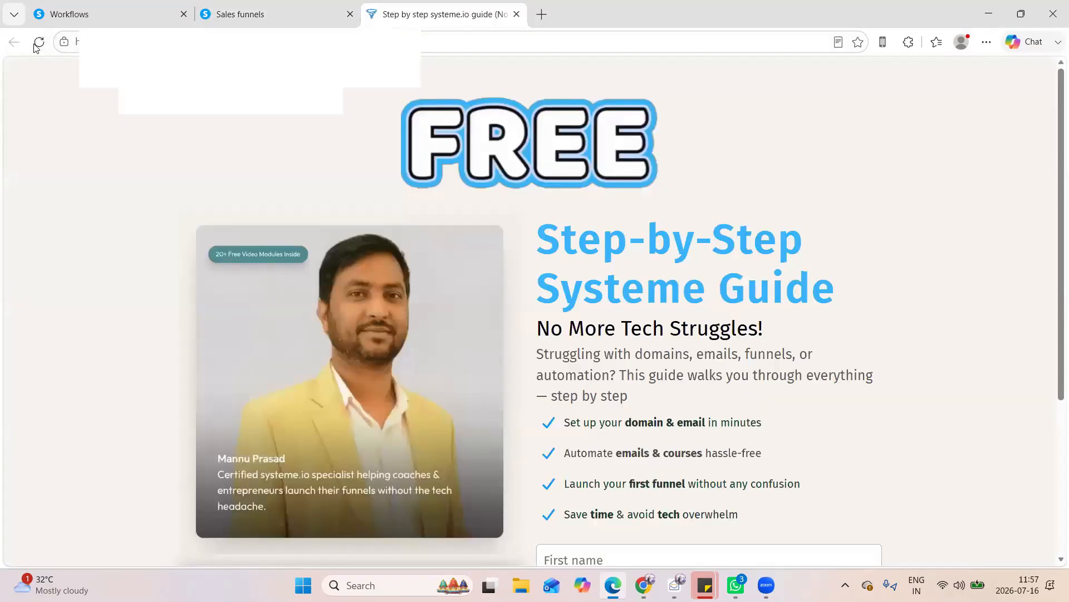
pyautogui.click(35, 47)
# Fill in the opt-in form with a test first name and email address, and submit it to request the free guide
pyautogui.scroll(-1, 611, 355)
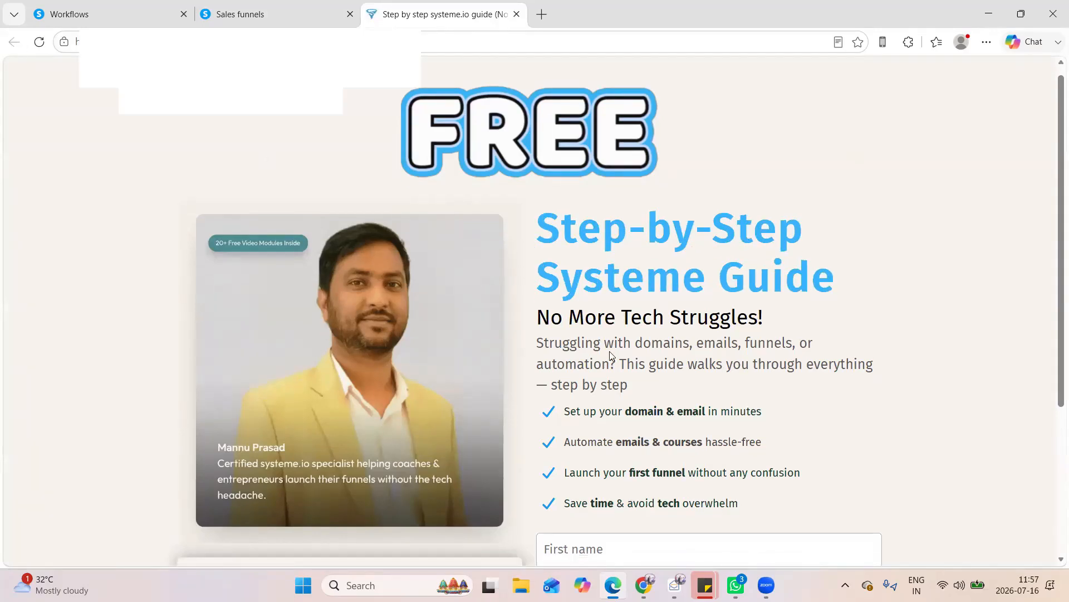
pyautogui.scroll(-4, 626, 325)
pyautogui.click(626, 325)
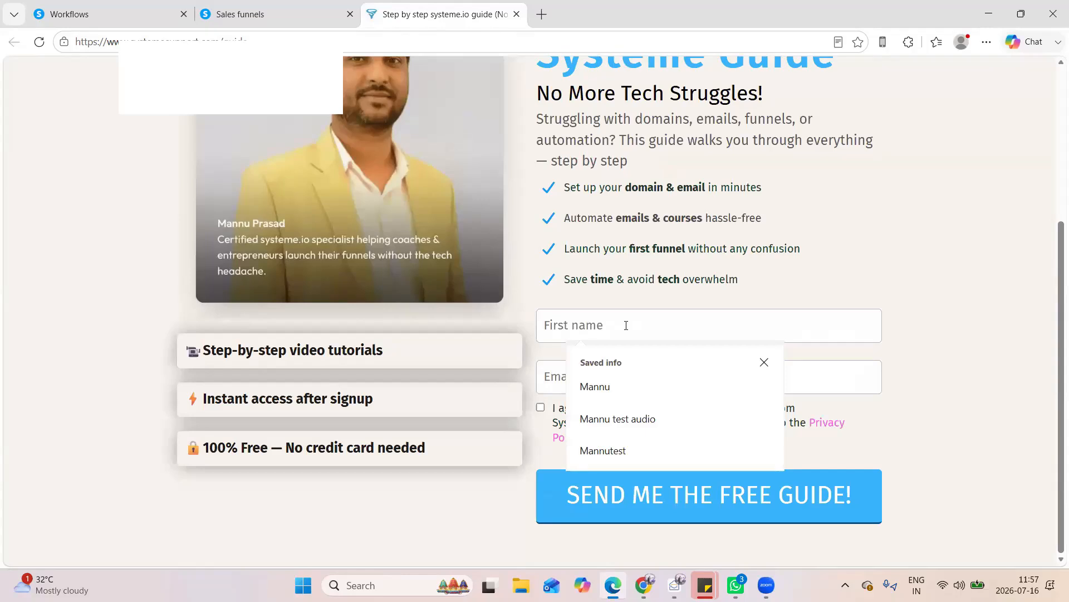
pyautogui.write('M')
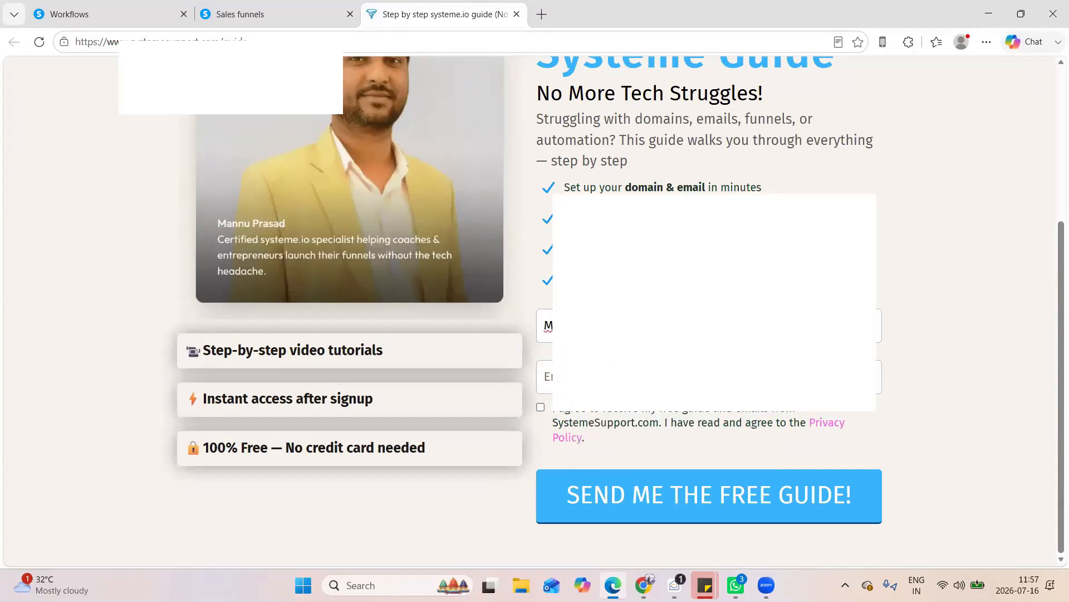
pyautogui.press('BackSpace')
pyautogui.press('BackSpace')
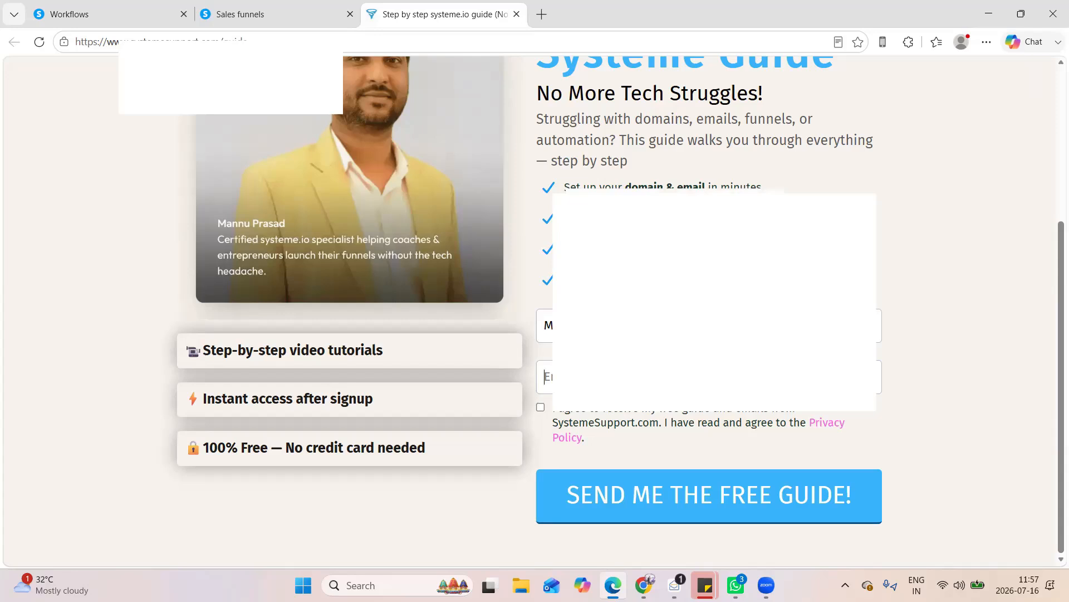
pyautogui.write('m')
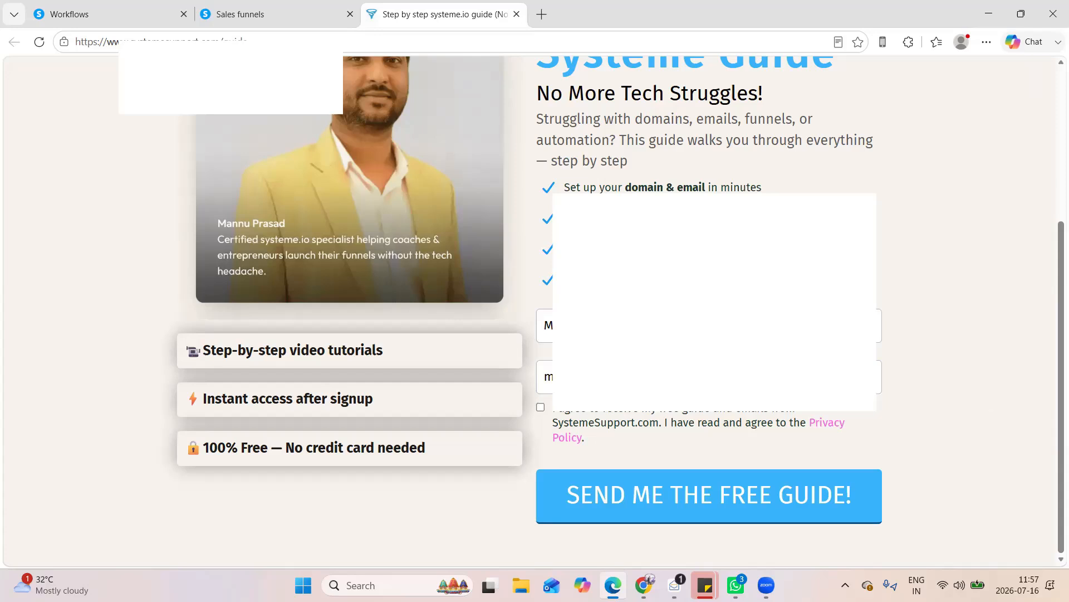
pyautogui.click(717, 500)
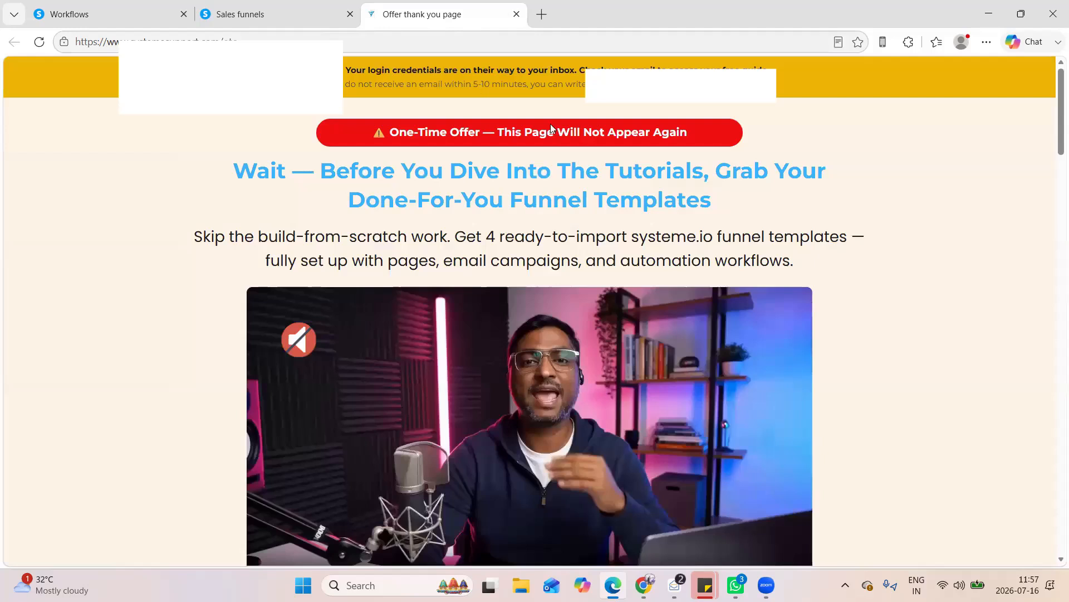
# Switch to Zoho Mail and open the new Systeme Support lead notification in the inbox
pyautogui.click(295, 16)
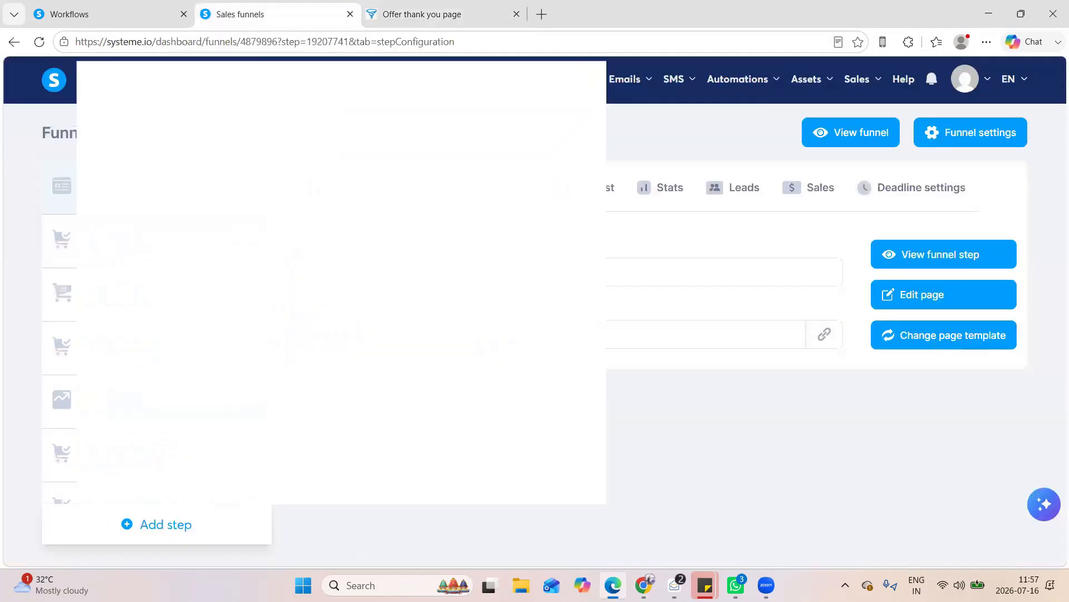
pyautogui.click(675, 585)
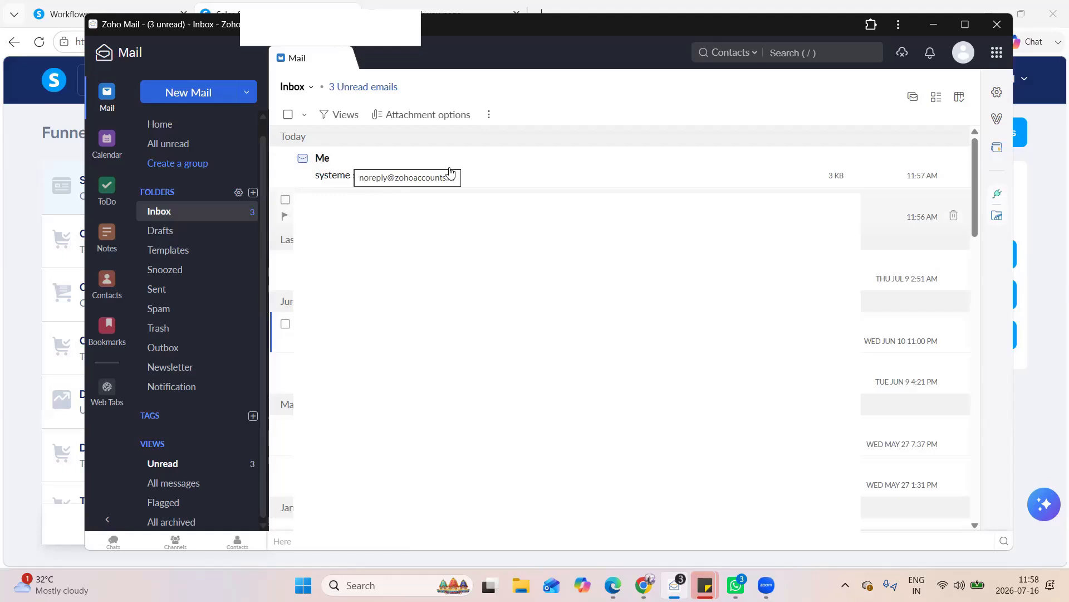
pyautogui.click(366, 177)
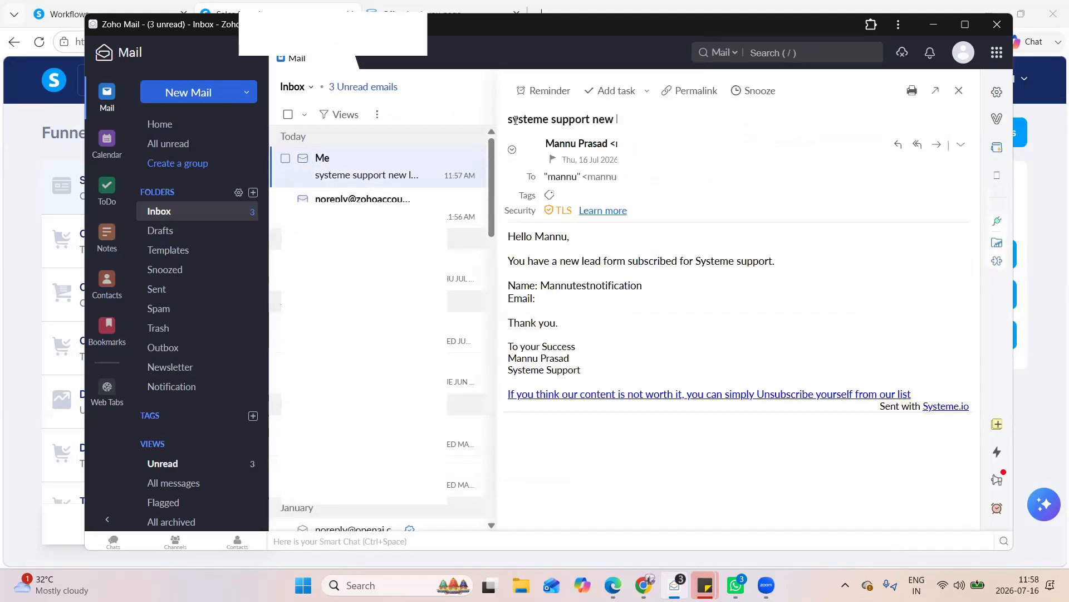
# Check the notification email's subject, its lead message, and the subscriber's name and email lines
pyautogui.moveTo(512, 119); pyautogui.dragTo(637, 120)
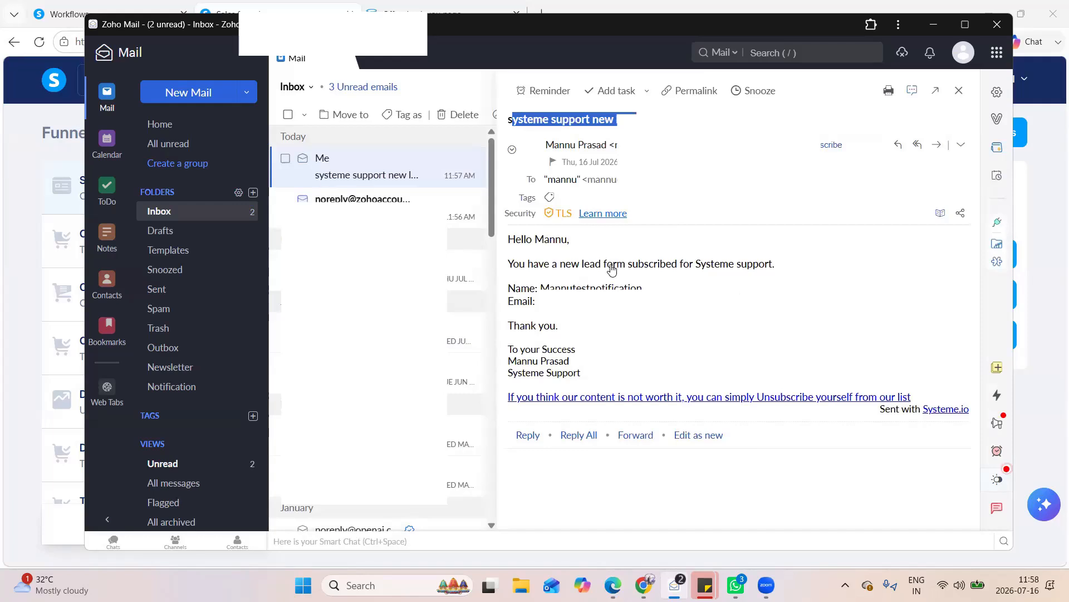
pyautogui.moveTo(571, 263); pyautogui.dragTo(613, 263)
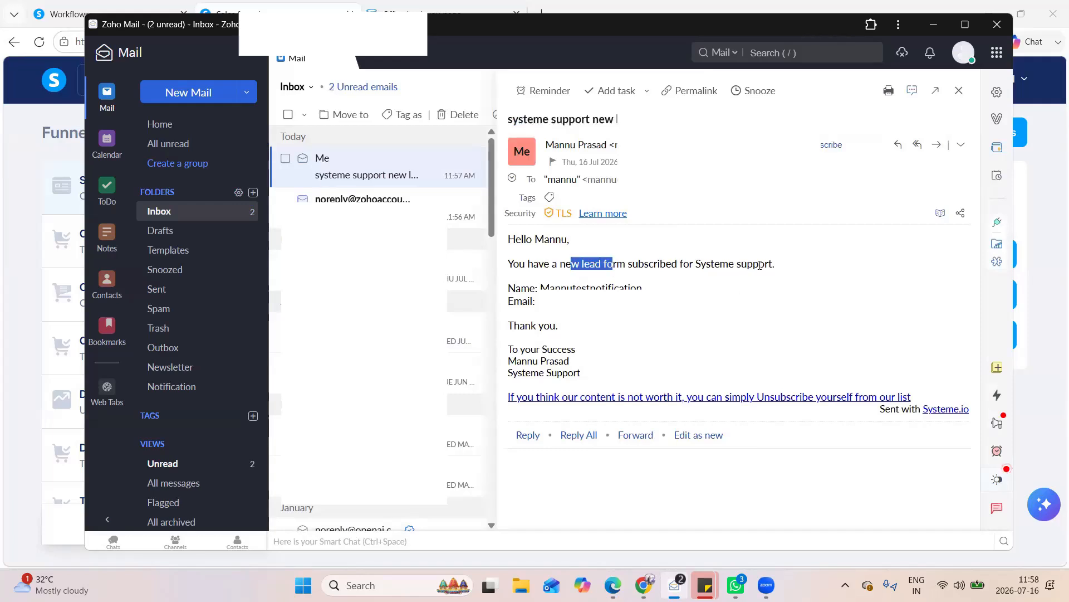
pyautogui.moveTo(759, 264); pyautogui.dragTo(760, 264)
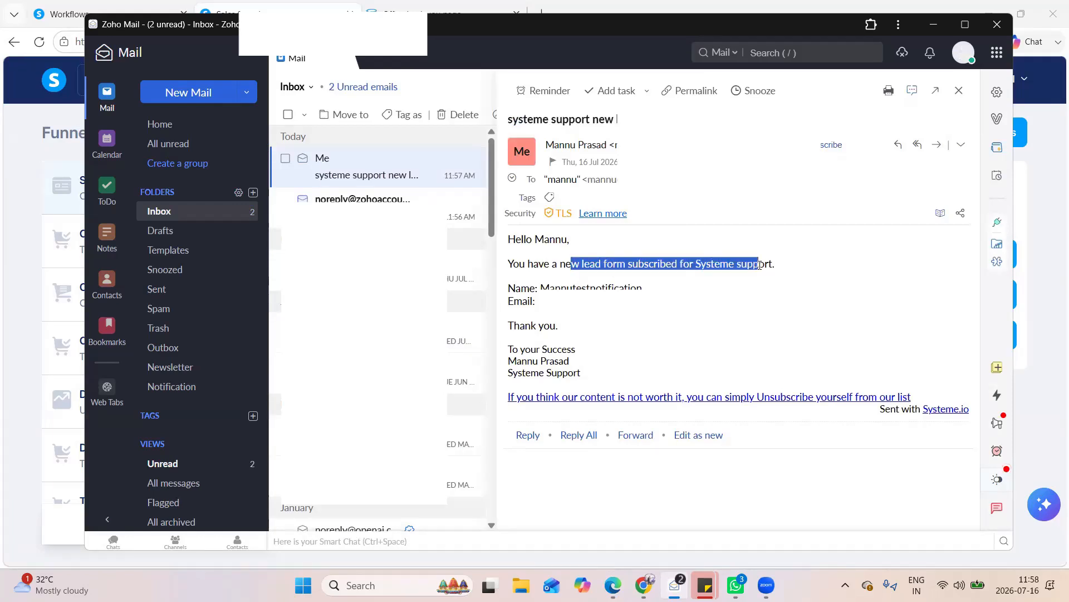
pyautogui.click(533, 286)
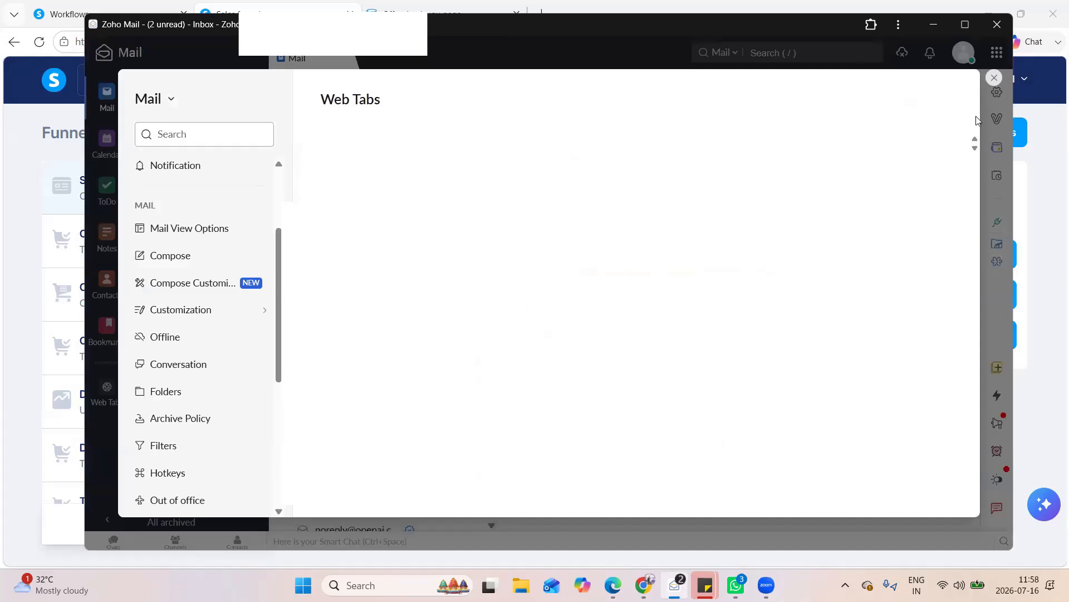
pyautogui.click(994, 78)
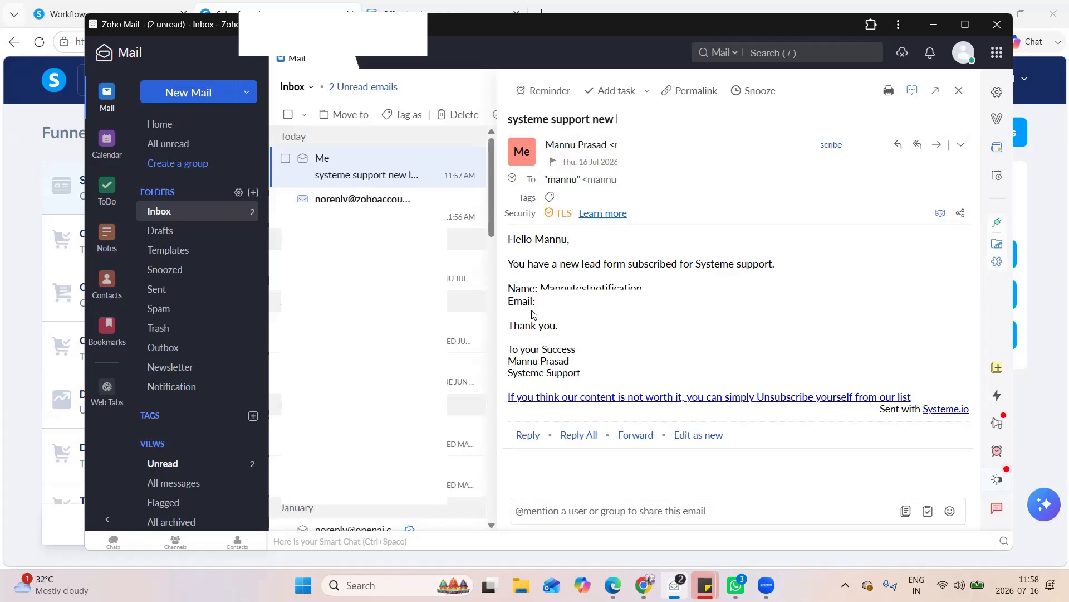
pyautogui.doubleClick(628, 355)
pyautogui.click(655, 374)
pyautogui.moveTo(564, 263); pyautogui.dragTo(744, 311)
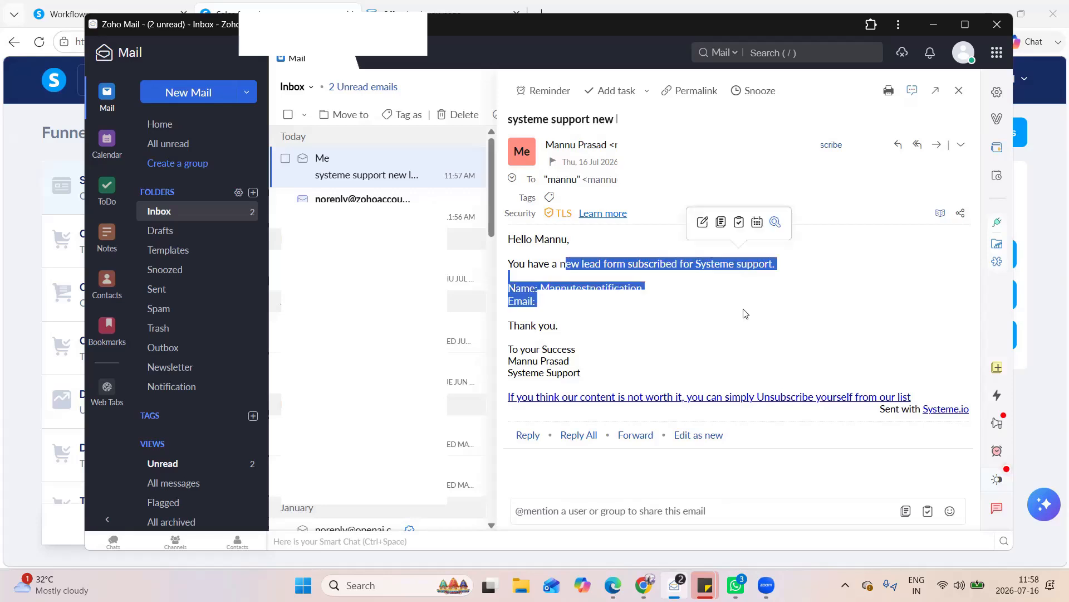
pyautogui.click(744, 313)
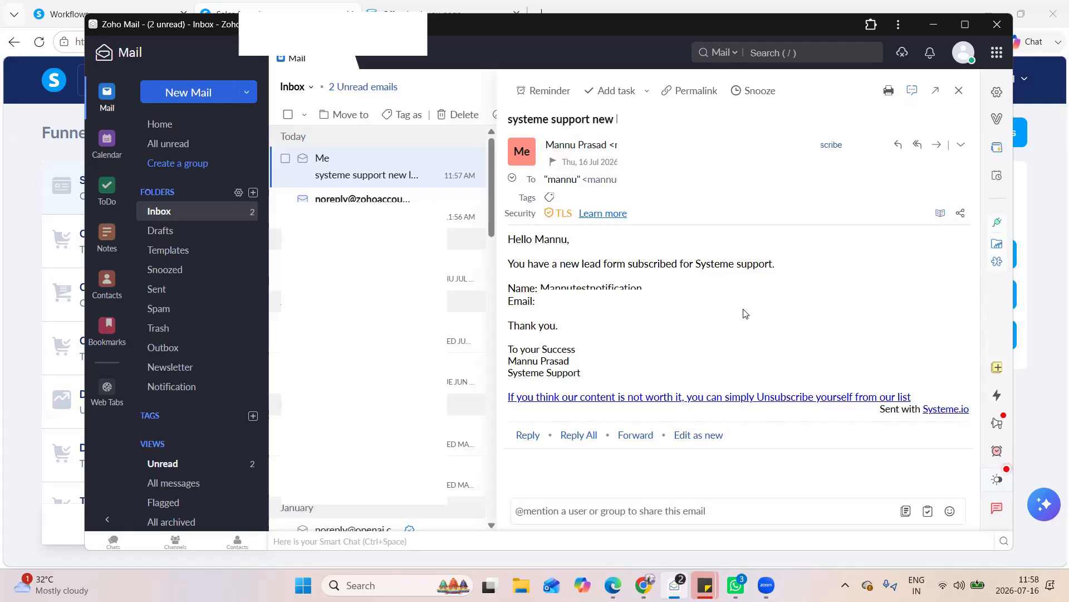